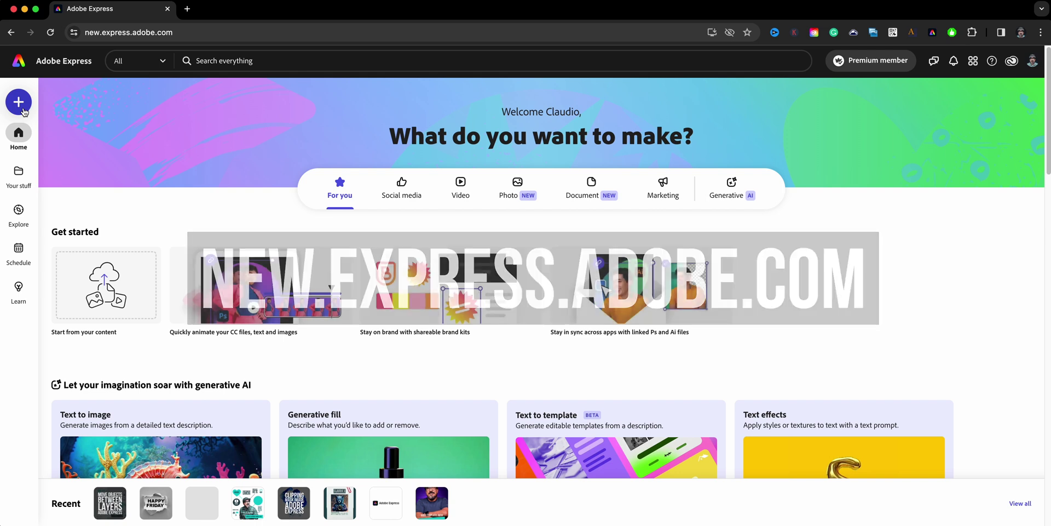
Step: Create a new Landscape 16:9 design and confirm its size is 1920×1080 px
{"action": "left_click", "coordinate": [19, 102]}
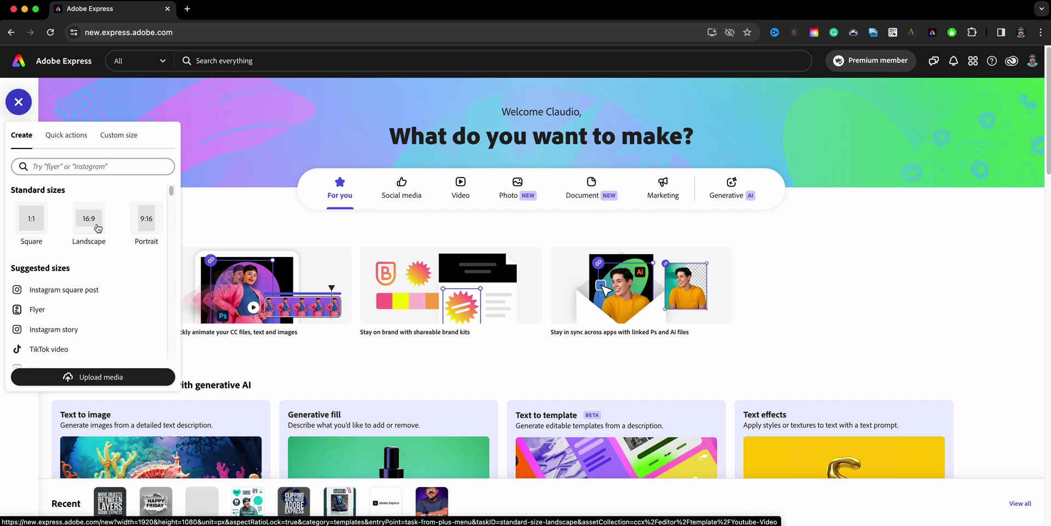
{"action": "left_click", "coordinate": [97, 227]}
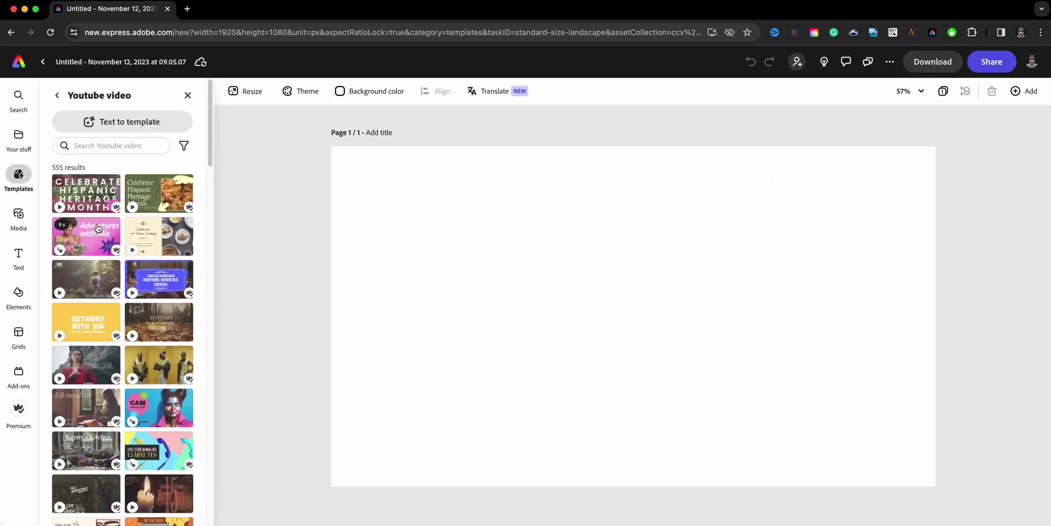
{"action": "left_click", "coordinate": [246, 97]}
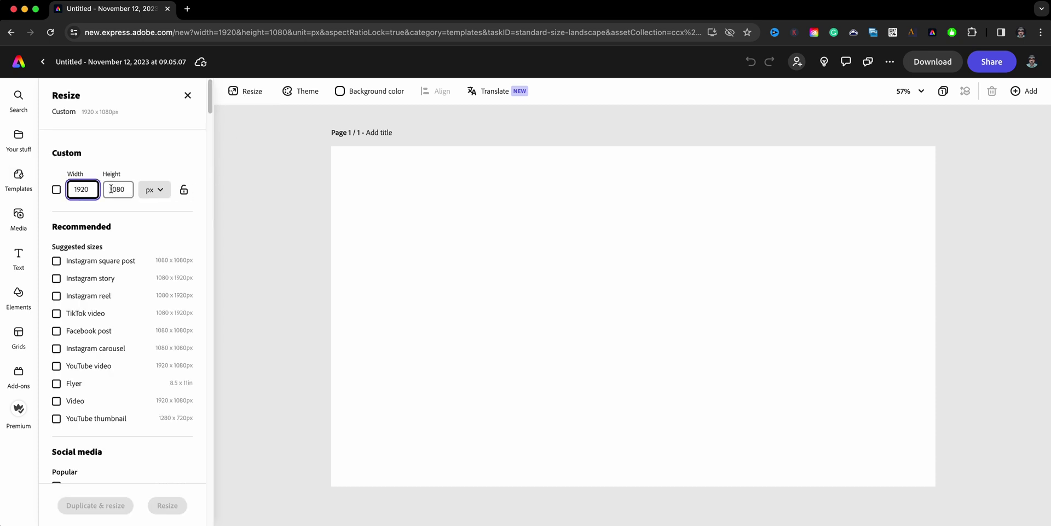
{"action": "left_click", "coordinate": [250, 165]}
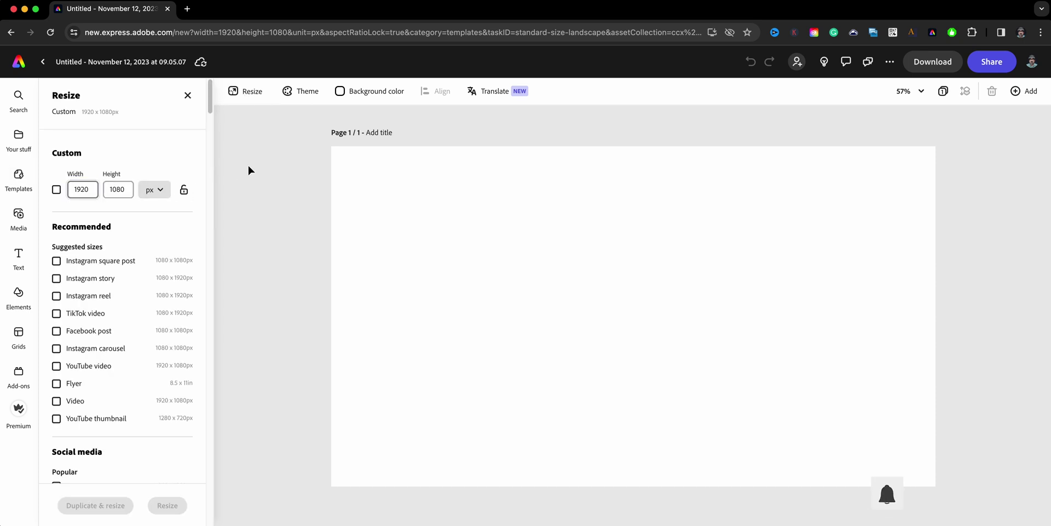
{"action": "left_click", "coordinate": [188, 95]}
Step: Rename the project to OVERLAY-PHONE and close the Templates panel to show the blank page
{"action": "left_click", "coordinate": [117, 62]}
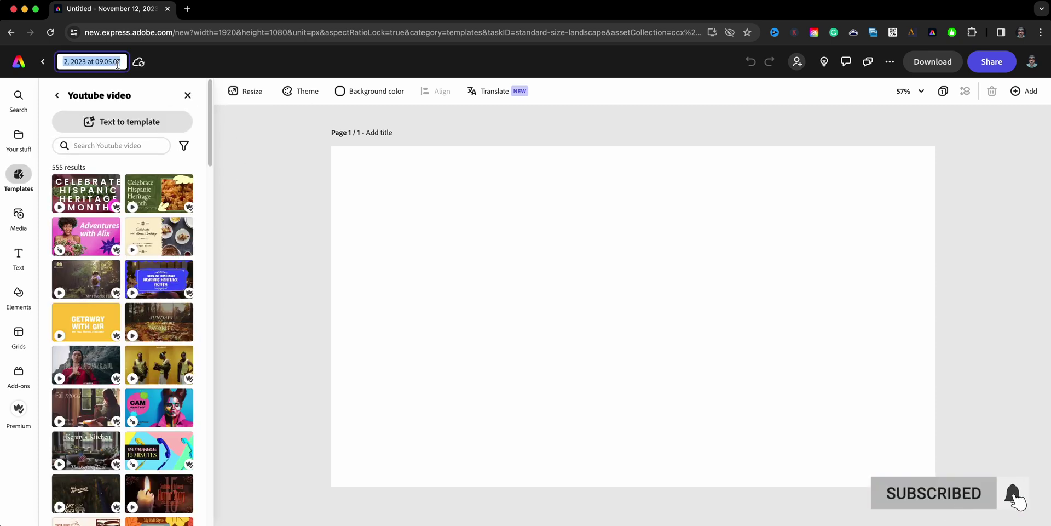
{"action": "type", "text": "OVERLAY-PHON"}
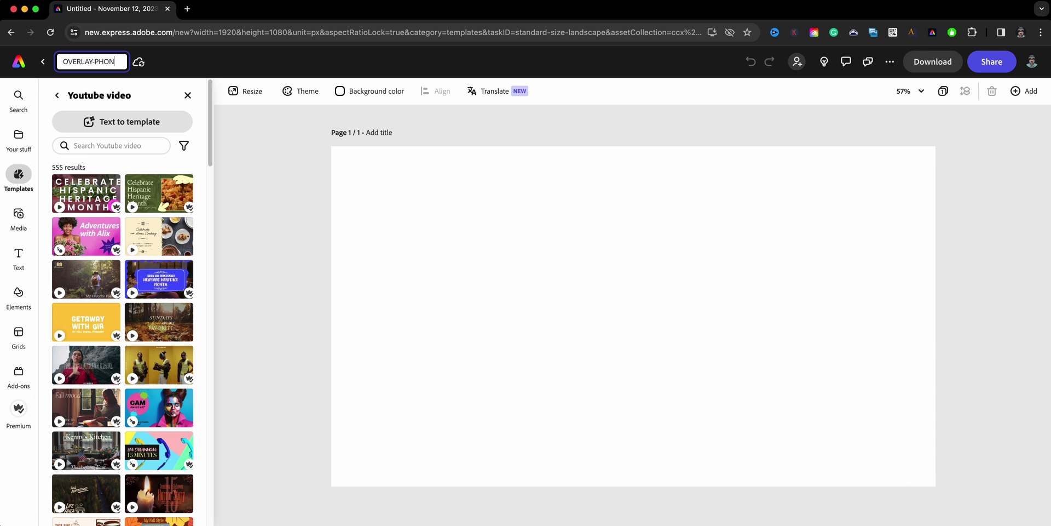
{"action": "key", "text": "Escape"}
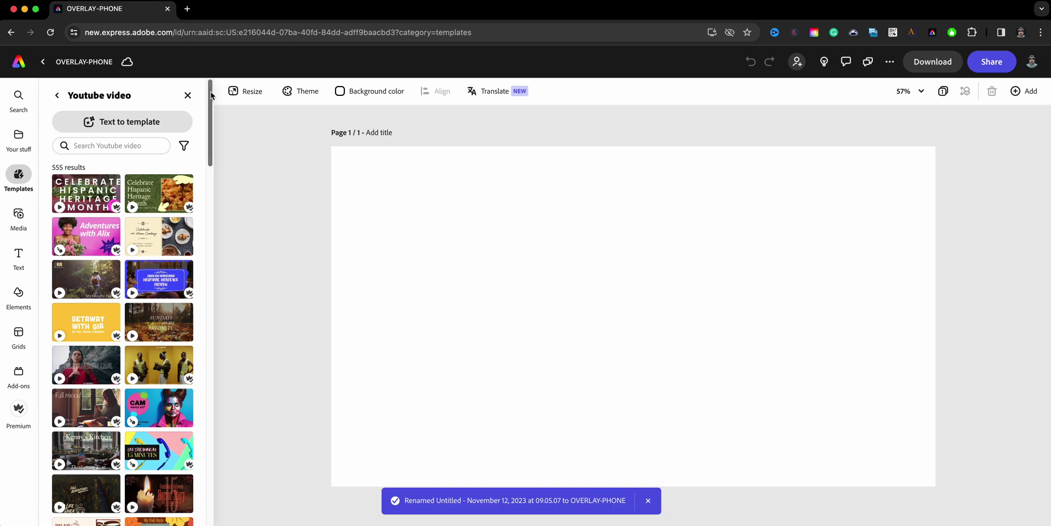
{"action": "left_click", "coordinate": [187, 95]}
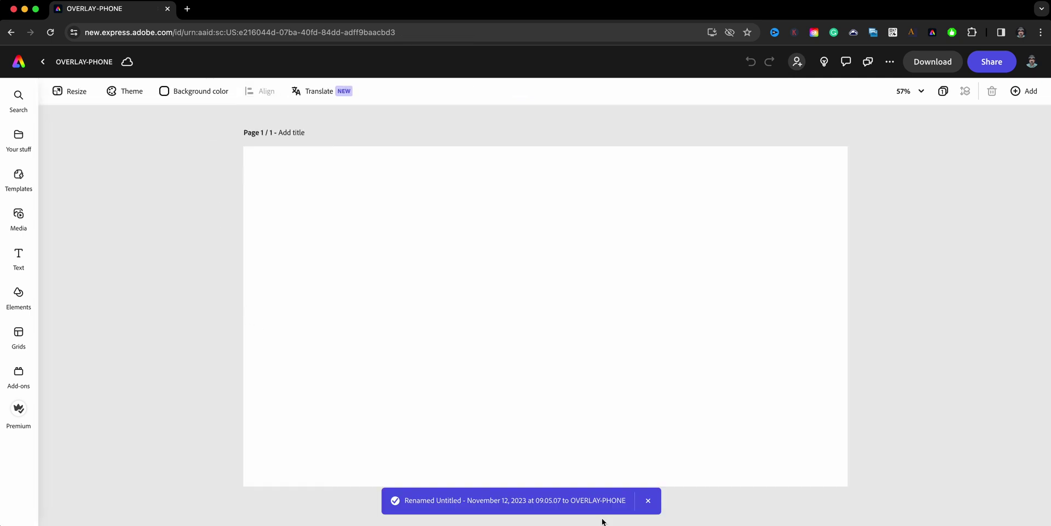
Step: Drop the 1:54 talking-head video onto the page, mute it, and turn on Show layer timing
{"action": "left_click", "coordinate": [647, 500]}
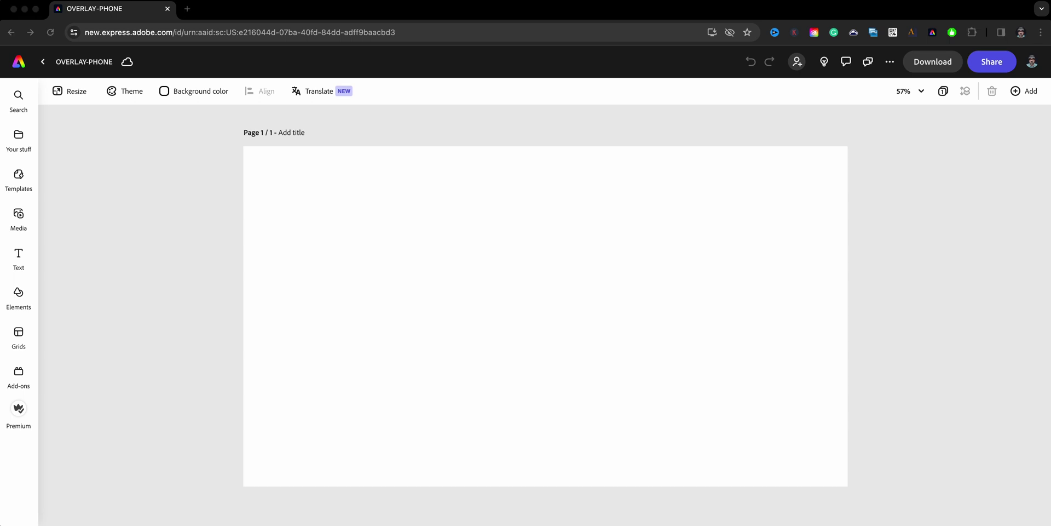
{"action": "left_click_drag", "start_coordinate": [148, 198], "coordinate": [374, 276]}
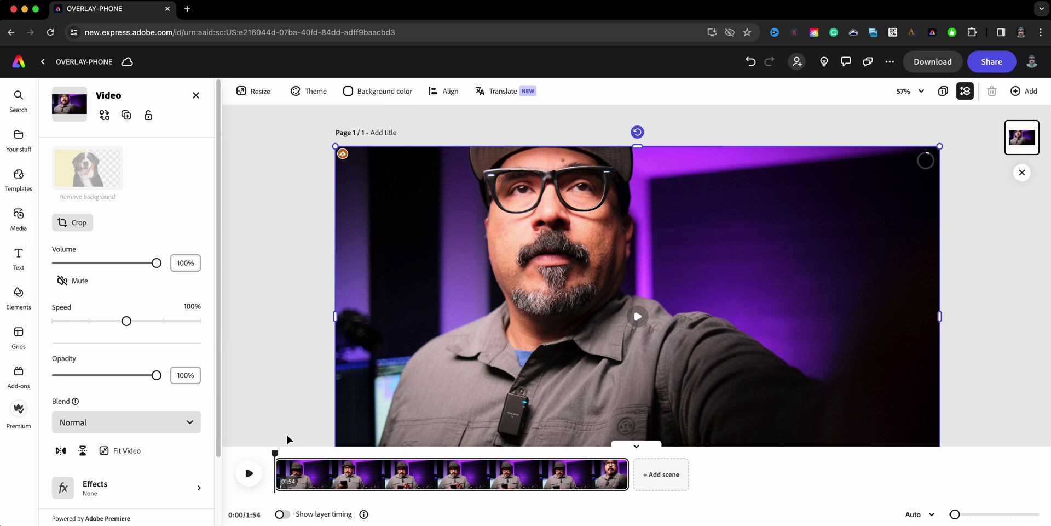
{"action": "left_click", "coordinate": [86, 290]}
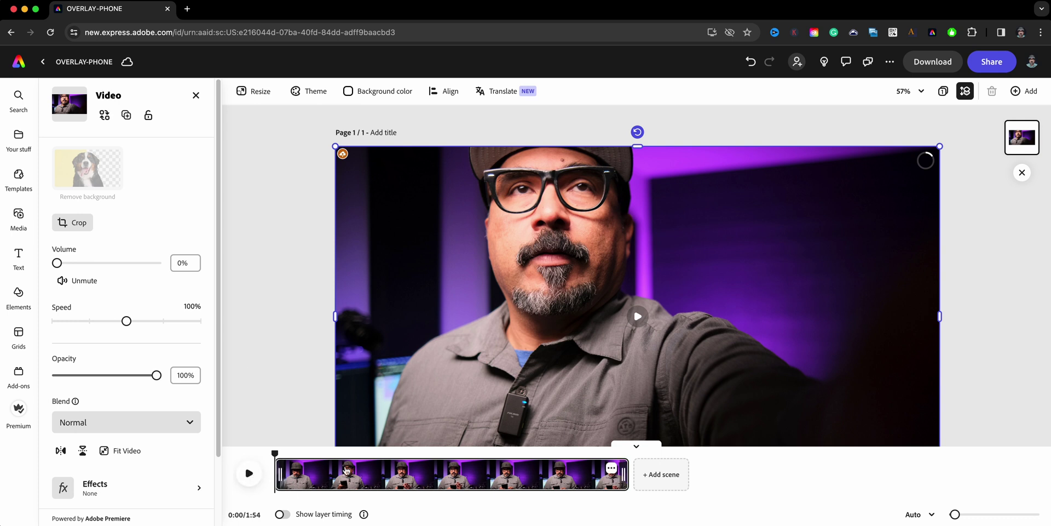
{"action": "mouse_move", "coordinate": [286, 487]}
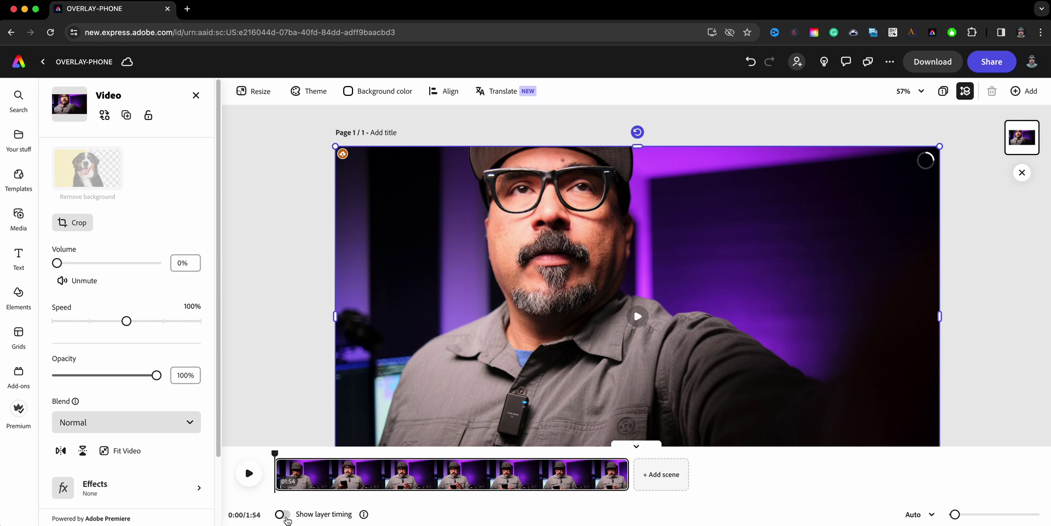
{"action": "left_click", "coordinate": [283, 515]}
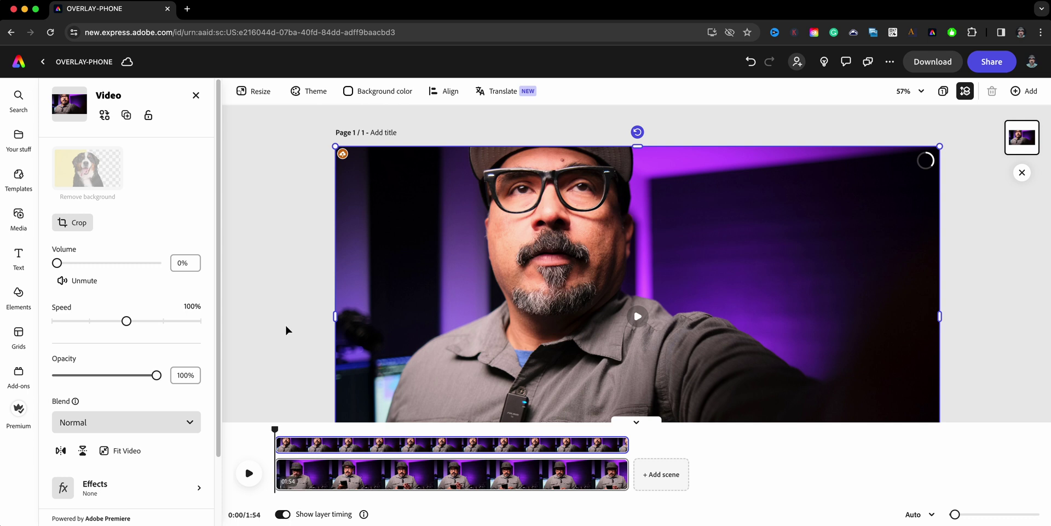
Step: Preview the clip to find the cut point around 0:16, then trim the start to 1:37
{"action": "left_click", "coordinate": [196, 97]}
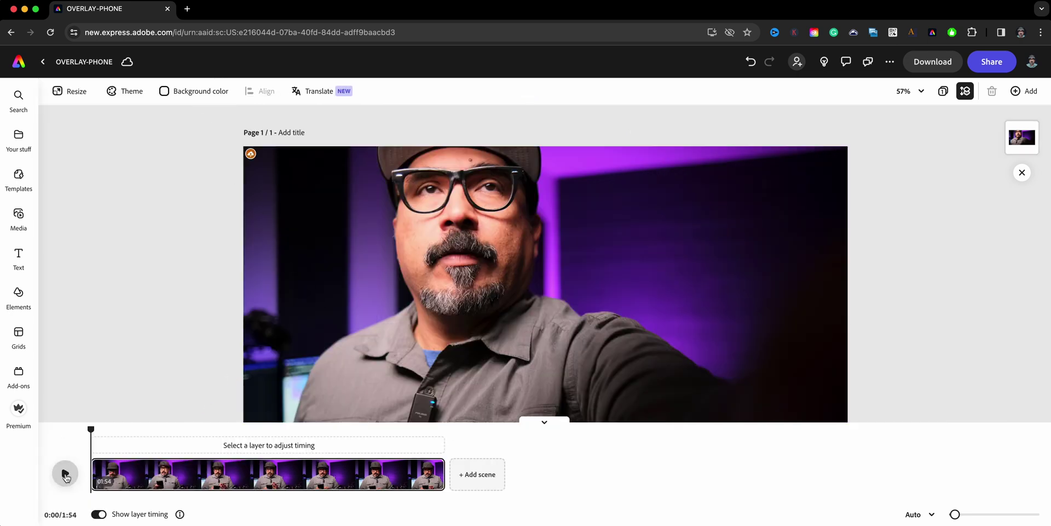
{"action": "left_click", "coordinate": [66, 475]}
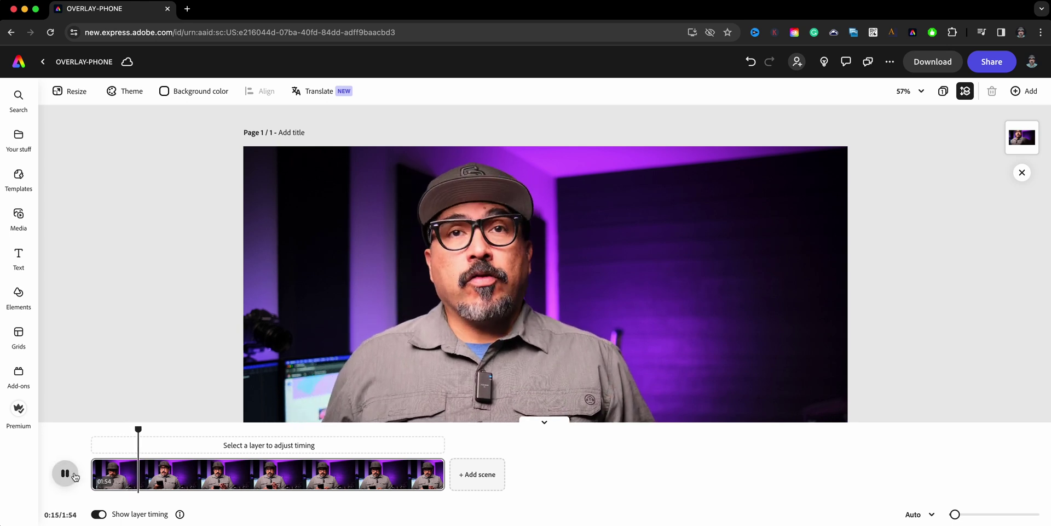
{"action": "mouse_move", "coordinate": [158, 471]}
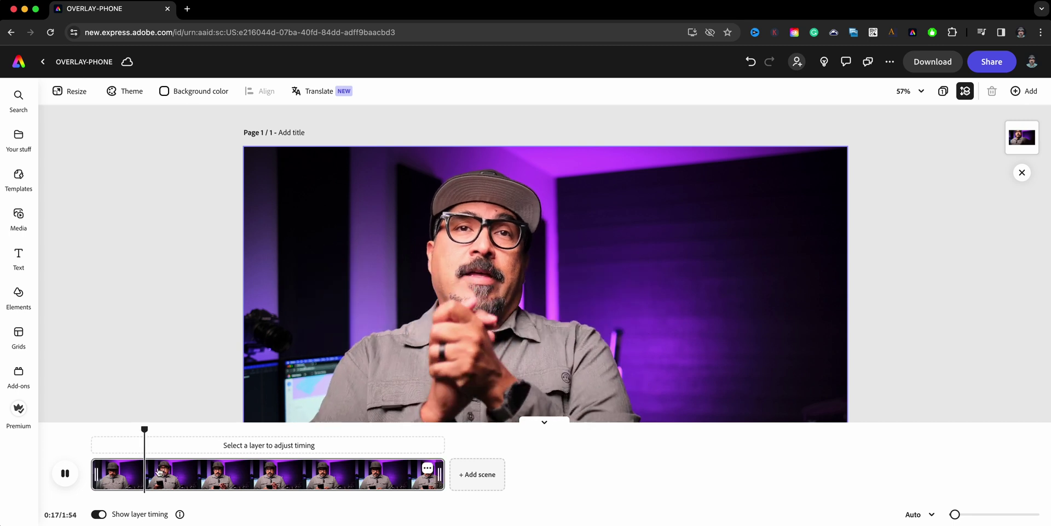
{"action": "left_click", "coordinate": [61, 466]}
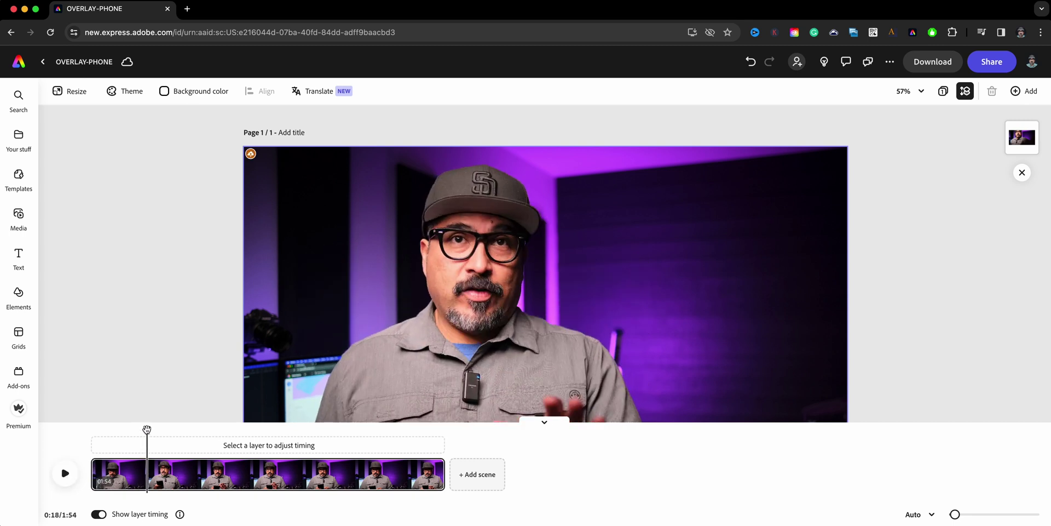
{"action": "left_click_drag", "start_coordinate": [146, 429], "coordinate": [142, 430]}
{"action": "left_click", "coordinate": [61, 464]}
{"action": "left_click", "coordinate": [61, 465]}
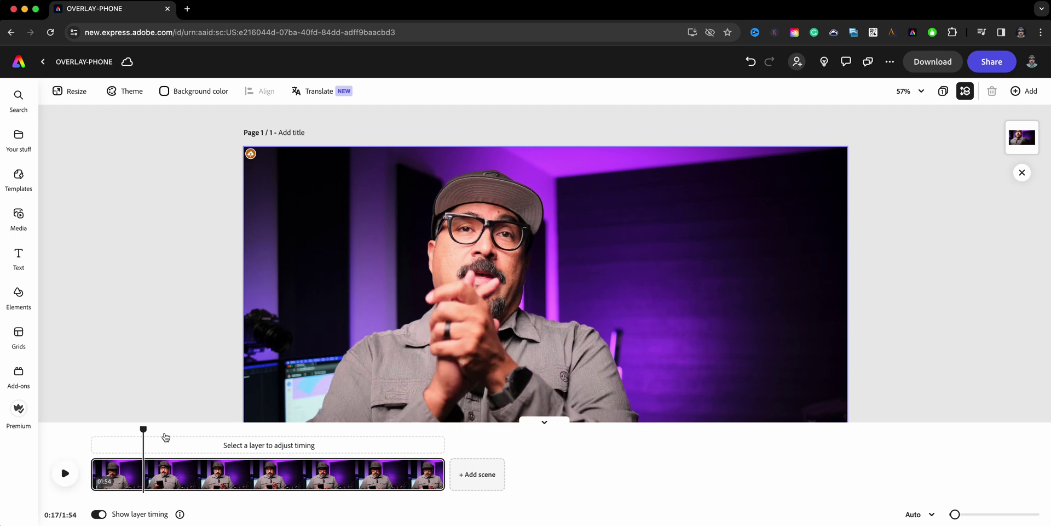
{"action": "left_click_drag", "start_coordinate": [96, 476], "coordinate": [144, 478]}
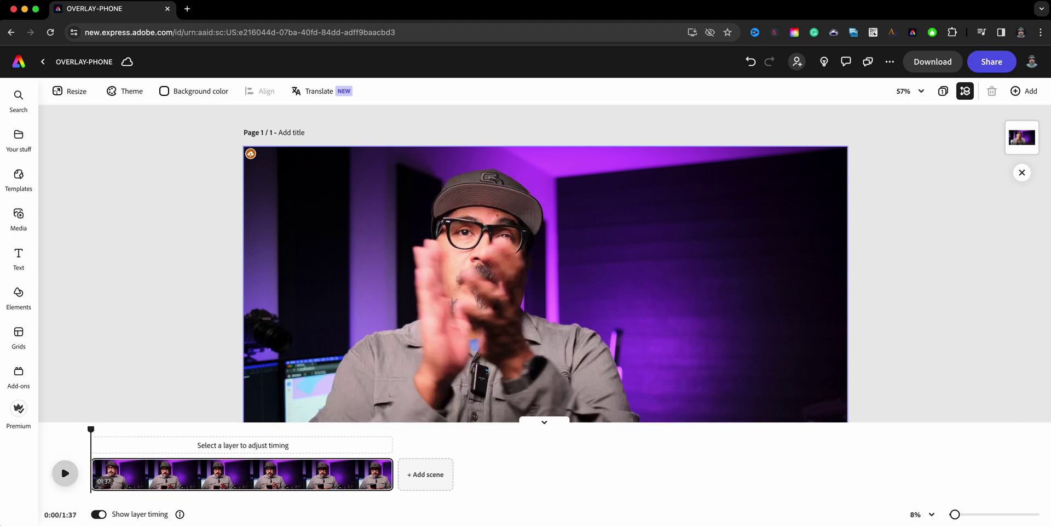
{"action": "key", "text": "super+z"}
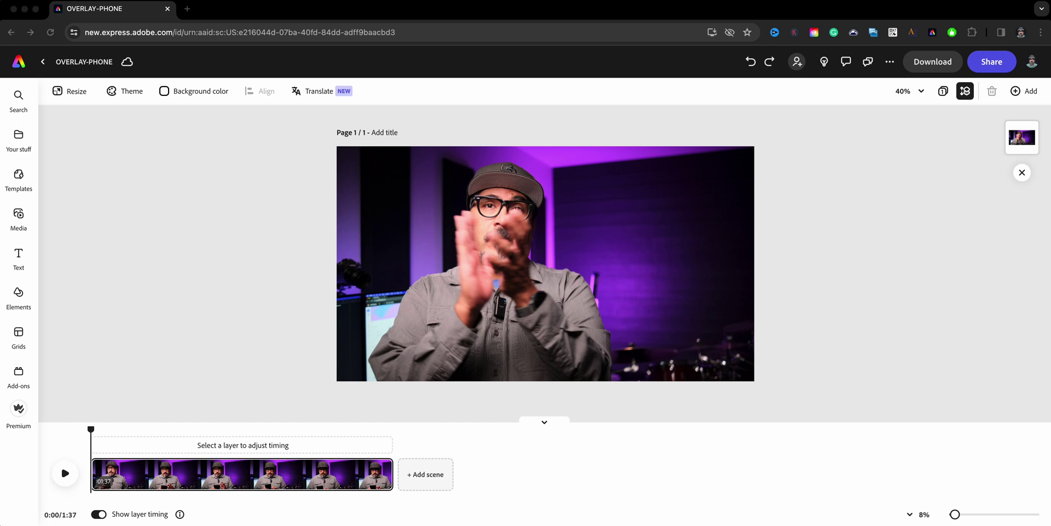
Step: Drop RPReplay_Final1699800702.MP4 onto the canvas as a small overlay layer above the talking-head video
{"action": "left_click_drag", "start_coordinate": [2, 174], "coordinate": [417, 347]}
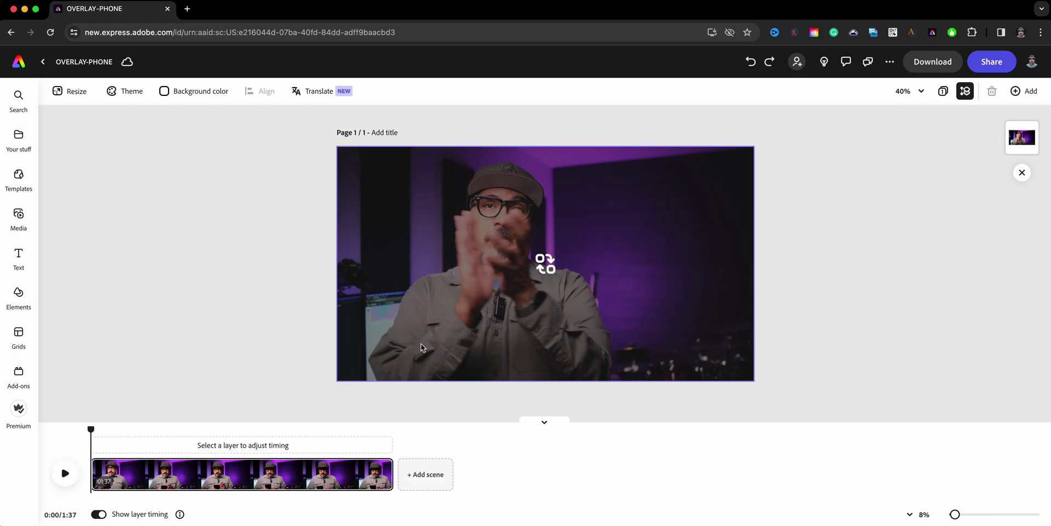
{"action": "key", "text": "super+z"}
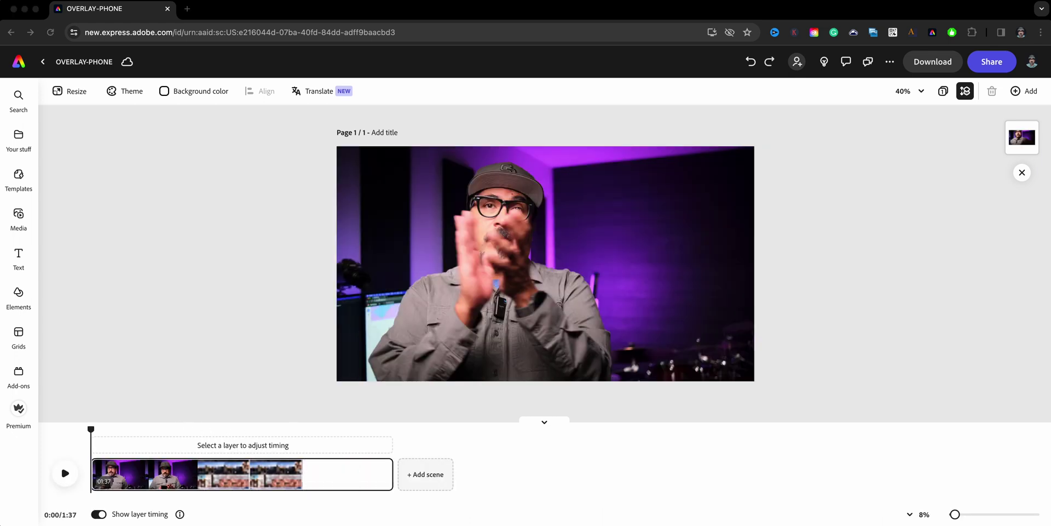
{"action": "left_click_drag", "start_coordinate": [104, 309], "coordinate": [424, 310]}
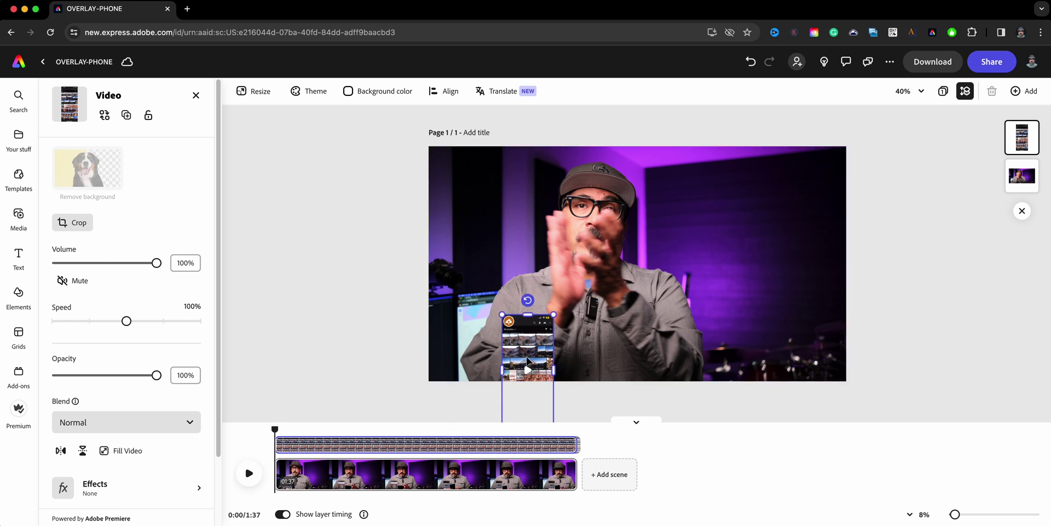
Step: Move the phone recording to the right side of frame, enlarge it, and nudge it up
{"action": "left_click_drag", "start_coordinate": [540, 347], "coordinate": [783, 221]}
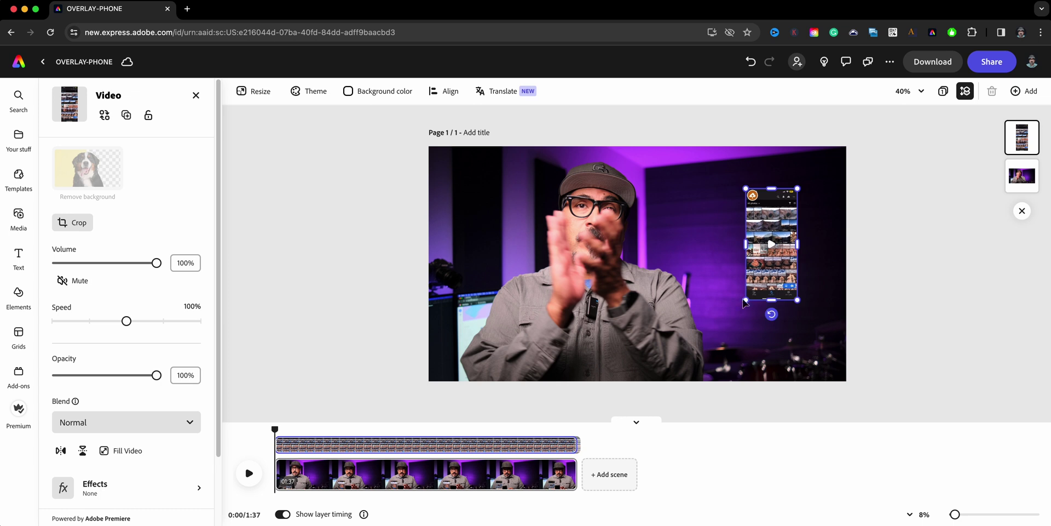
{"action": "left_click_drag", "start_coordinate": [742, 302], "coordinate": [697, 344]}
{"action": "left_click_drag", "start_coordinate": [750, 303], "coordinate": [749, 293]}
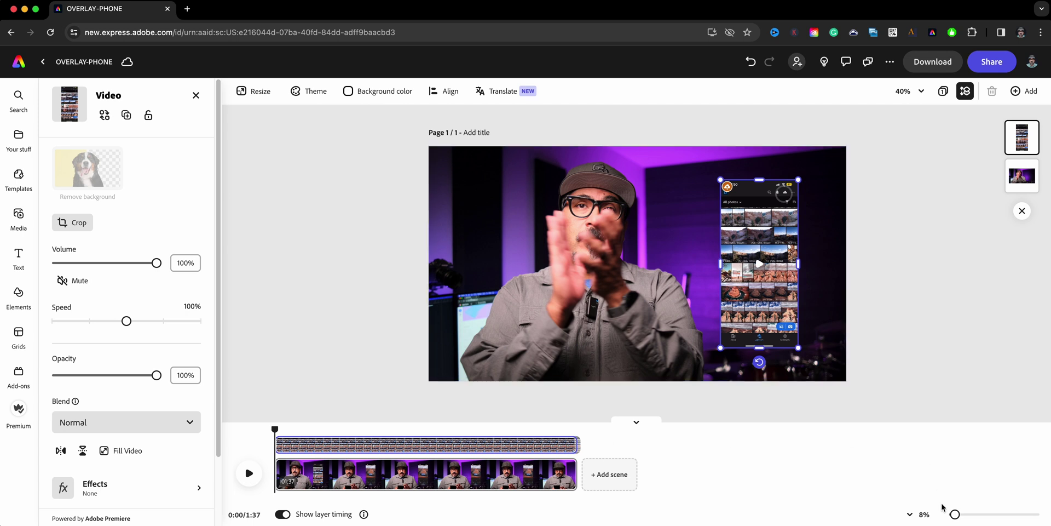
{"action": "left_click_drag", "start_coordinate": [955, 514], "coordinate": [965, 515]}
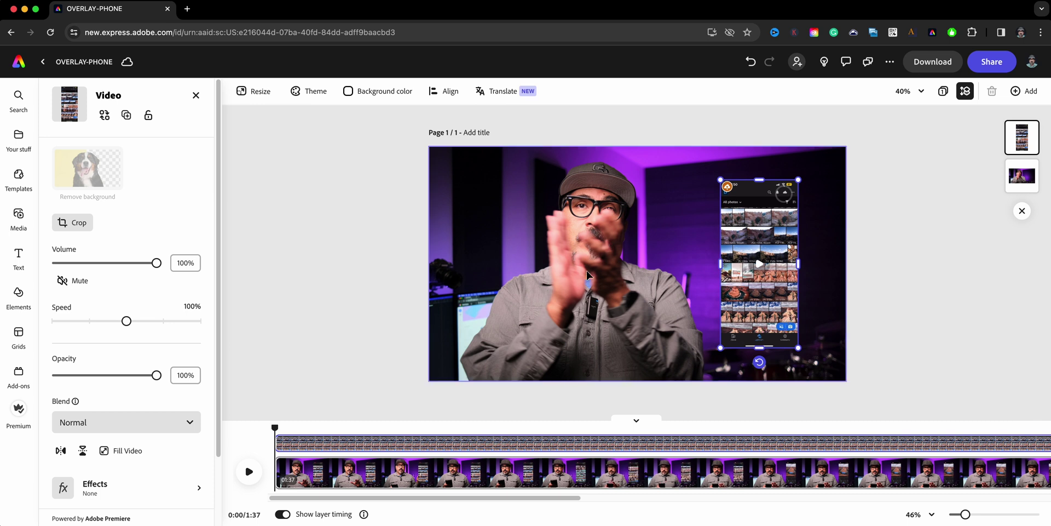
{"action": "left_click", "coordinate": [383, 431]}
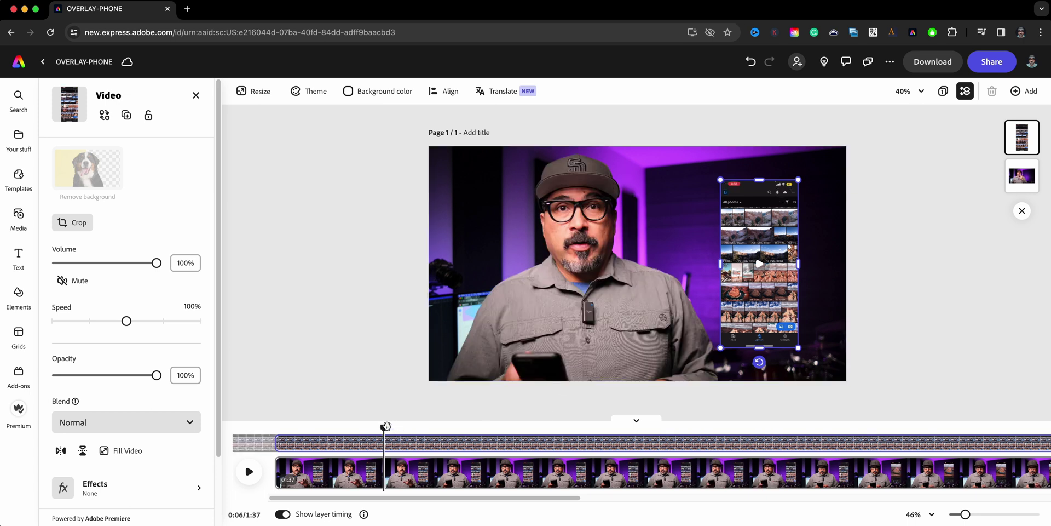
{"action": "left_click_drag", "start_coordinate": [385, 427], "coordinate": [275, 427]}
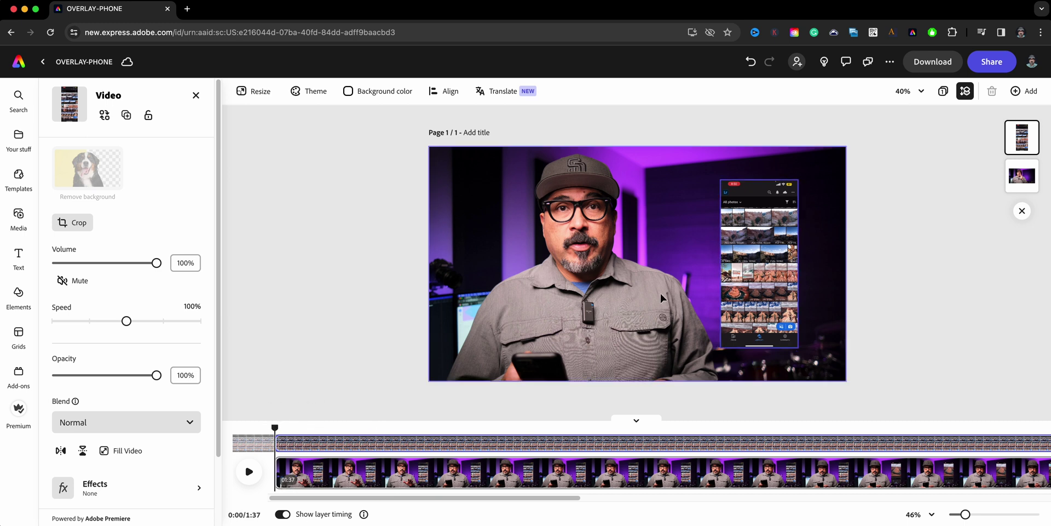
{"action": "left_click", "coordinate": [715, 300]}
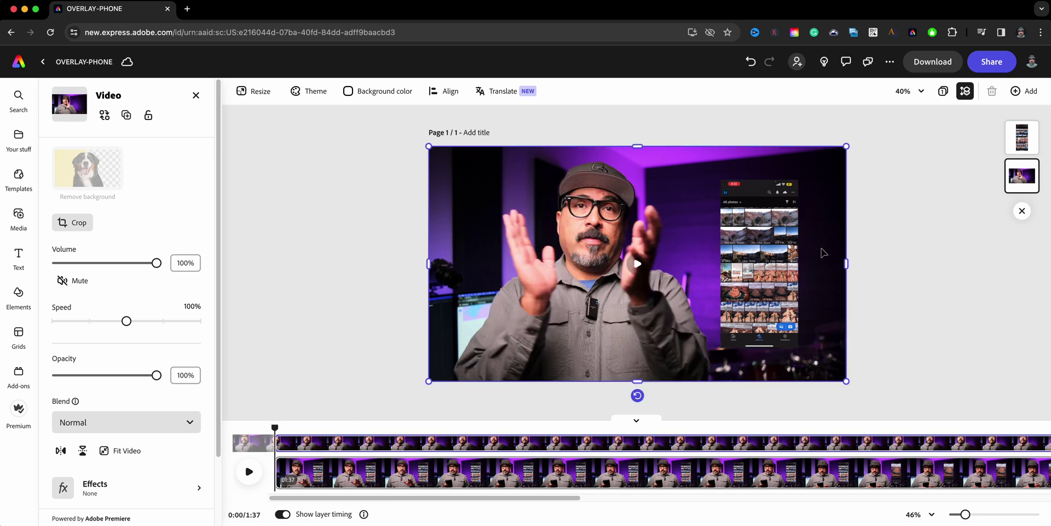
{"action": "left_click", "coordinate": [777, 263]}
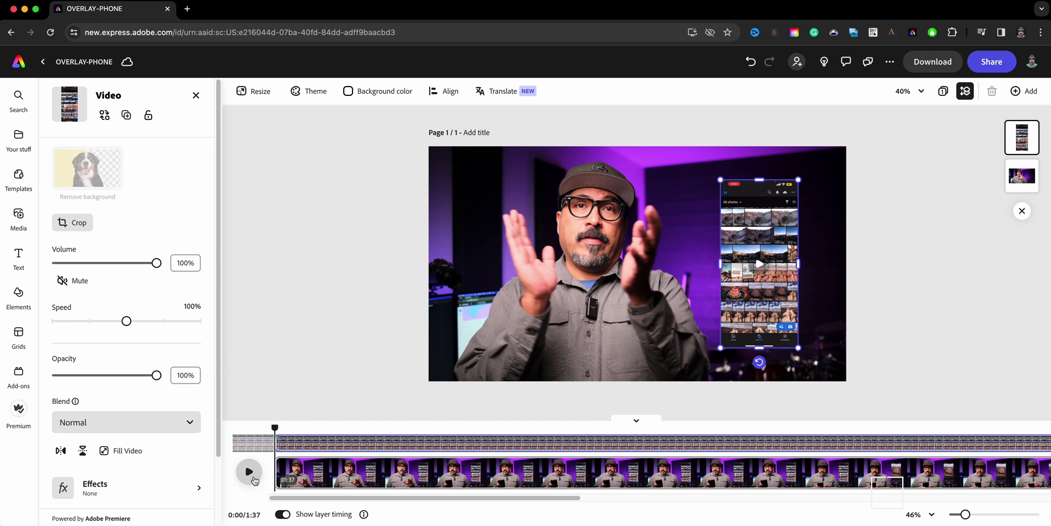
{"action": "left_click", "coordinate": [251, 474]}
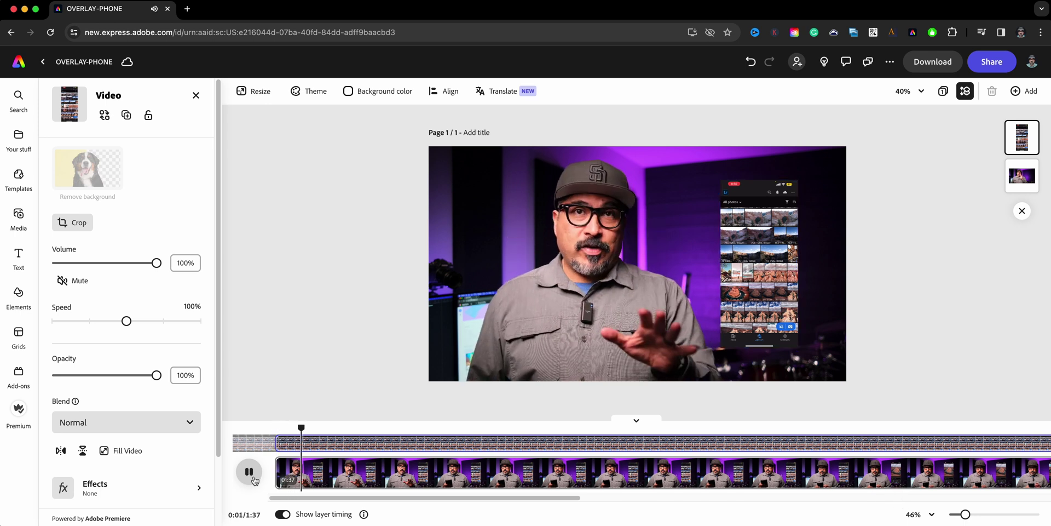
{"action": "left_click", "coordinate": [254, 480]}
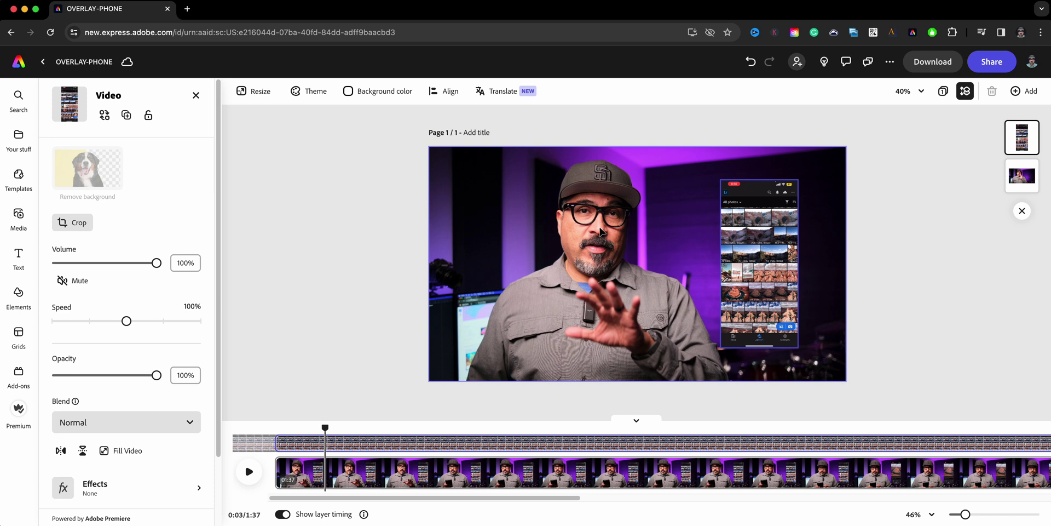
{"action": "left_click", "coordinate": [744, 301]}
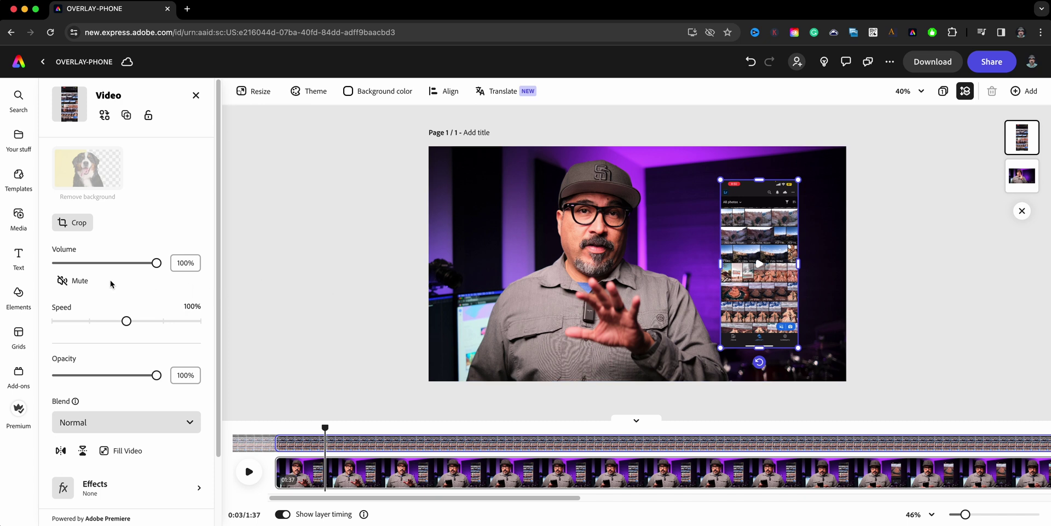
Step: Mute the phone recording overlay, setting its volume to 0%, and preview from the start
{"action": "left_click", "coordinate": [82, 281]}
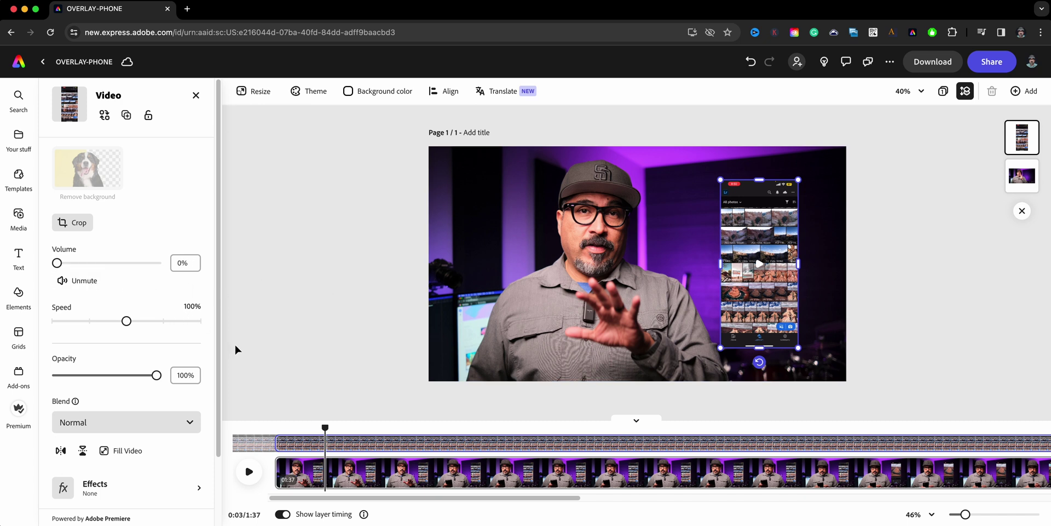
{"action": "left_click_drag", "start_coordinate": [327, 427], "coordinate": [266, 428]}
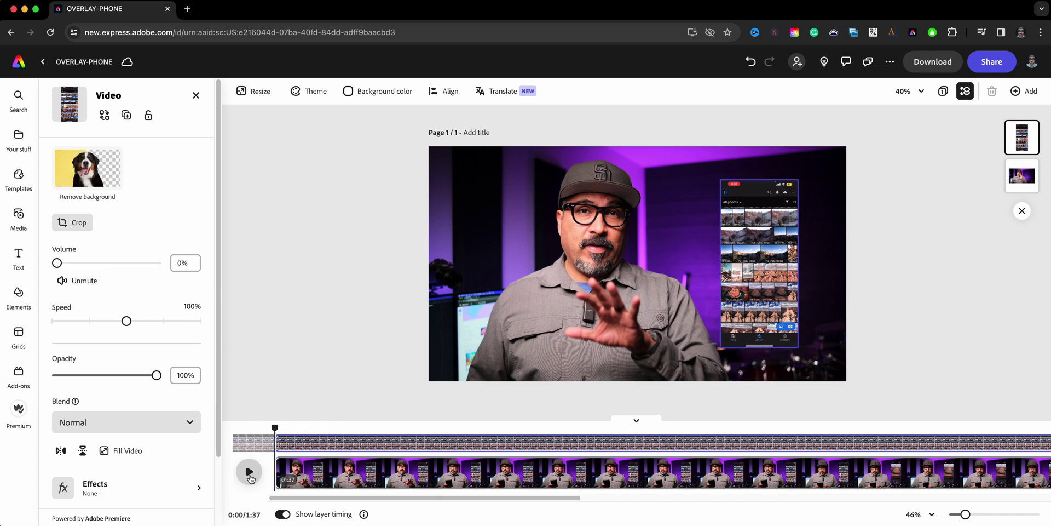
{"action": "left_click", "coordinate": [249, 474]}
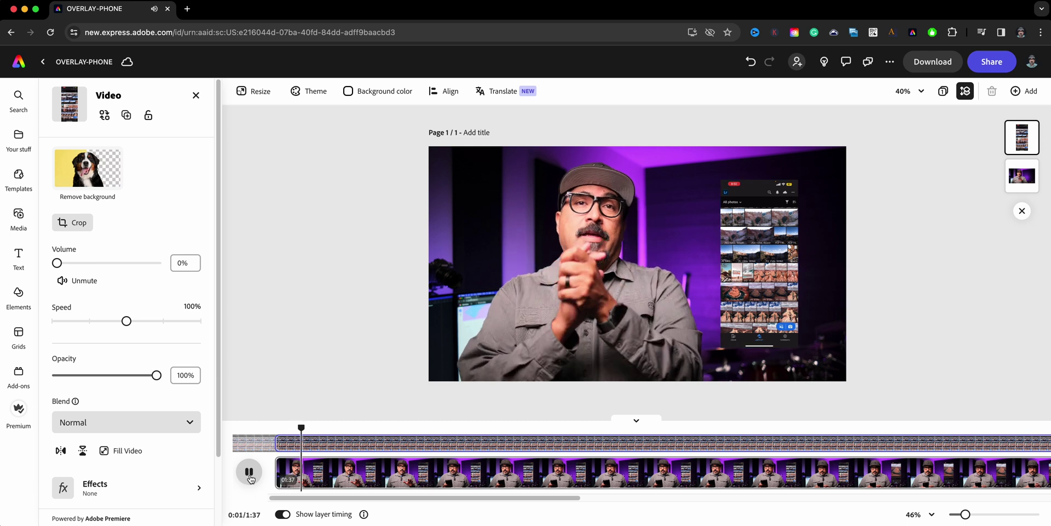
{"action": "left_click", "coordinate": [249, 472]}
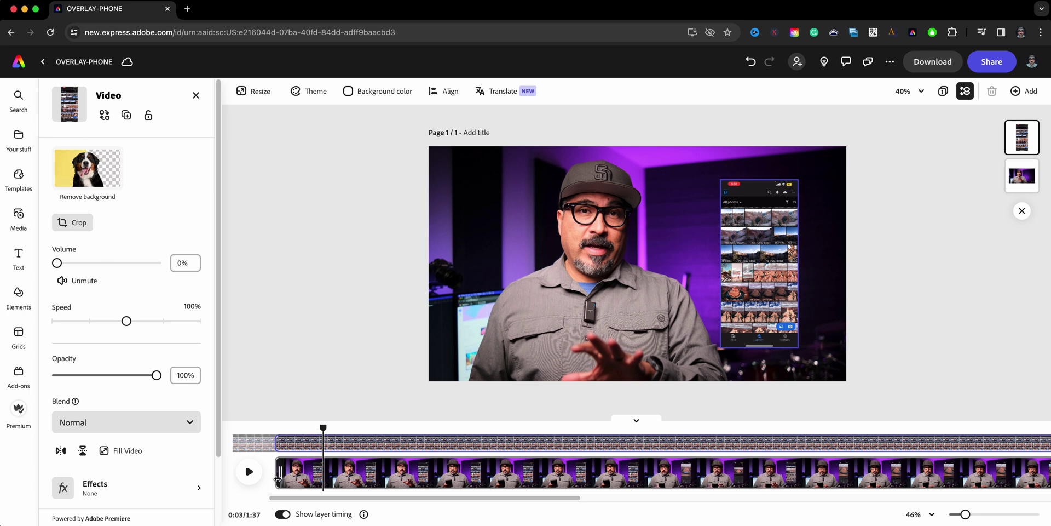
Step: Trim about a second off the talking-head clip's start, making it 1:36, and rewind to 0:00
{"action": "left_click_drag", "start_coordinate": [278, 479], "coordinate": [303, 483]}
{"action": "left_click", "coordinate": [249, 472]}
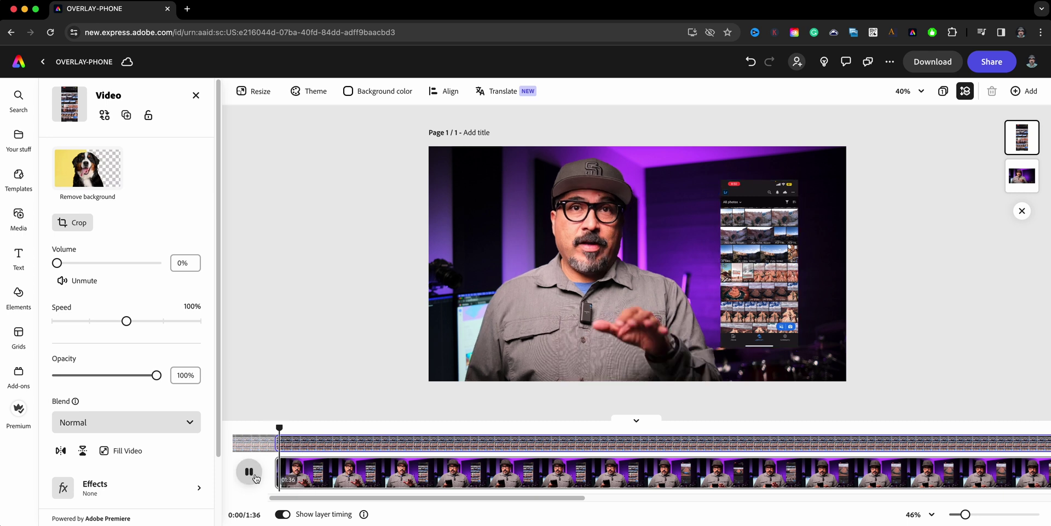
{"action": "left_click", "coordinate": [250, 473]}
{"action": "left_click", "coordinate": [300, 480]}
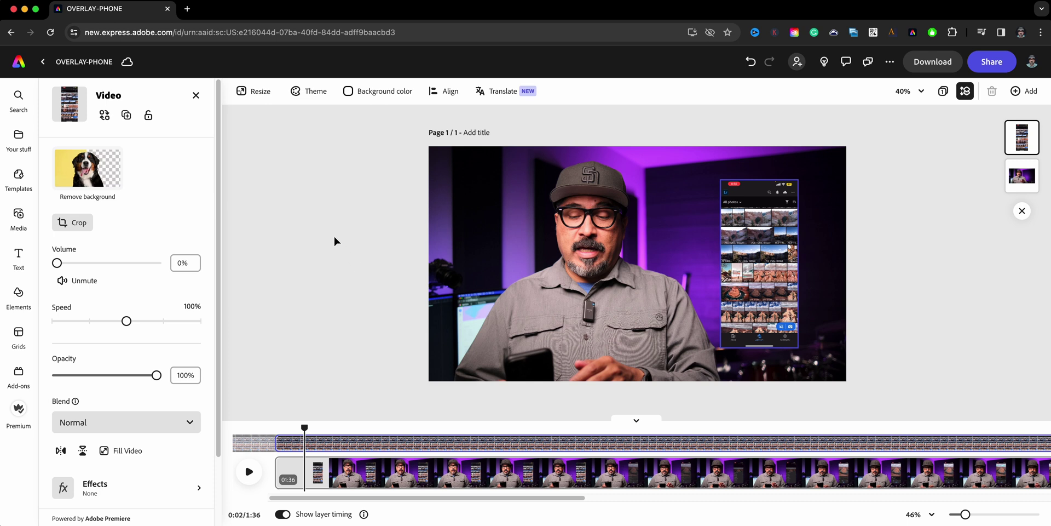
{"action": "left_click", "coordinate": [196, 95]}
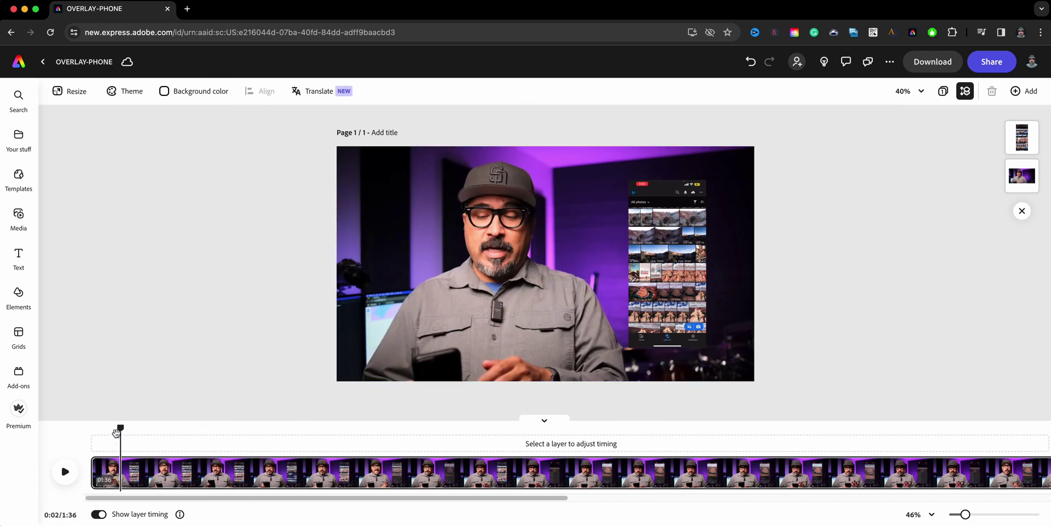
{"action": "left_click_drag", "start_coordinate": [120, 428], "coordinate": [91, 428]}
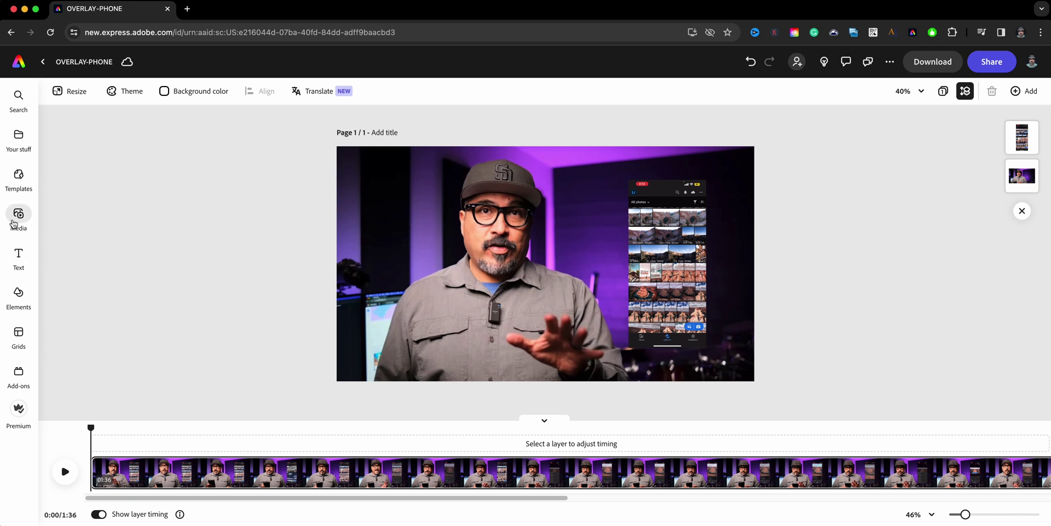
Step: Search stock photos for "mobile phone" and add the blank white phone mockup to the page
{"action": "left_click", "coordinate": [15, 223]}
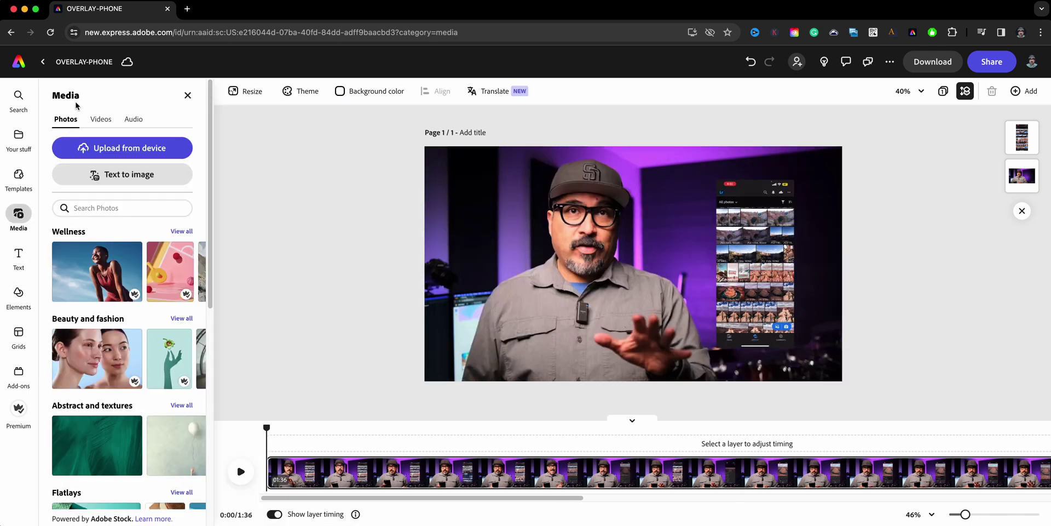
{"action": "left_click", "coordinate": [97, 206]}
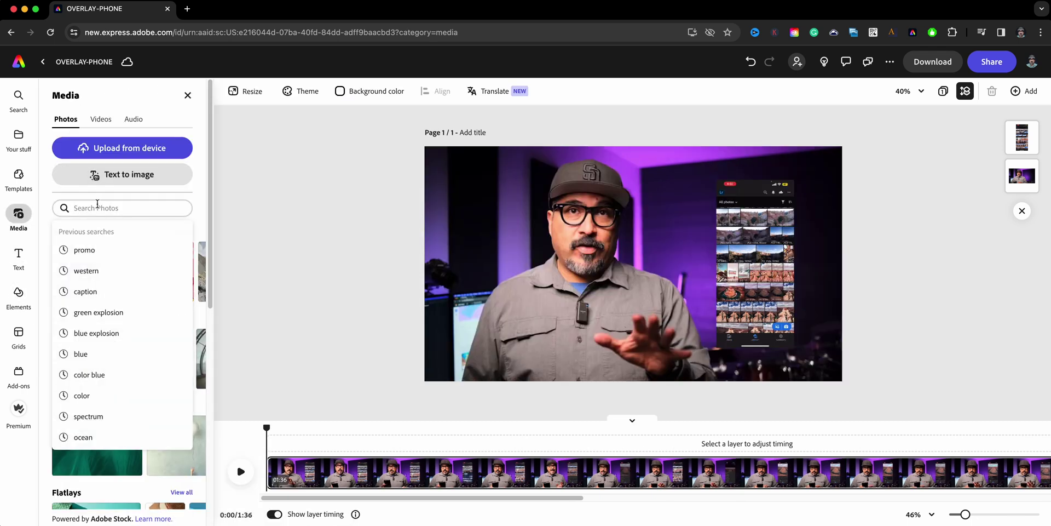
{"action": "type", "text": "mo"}
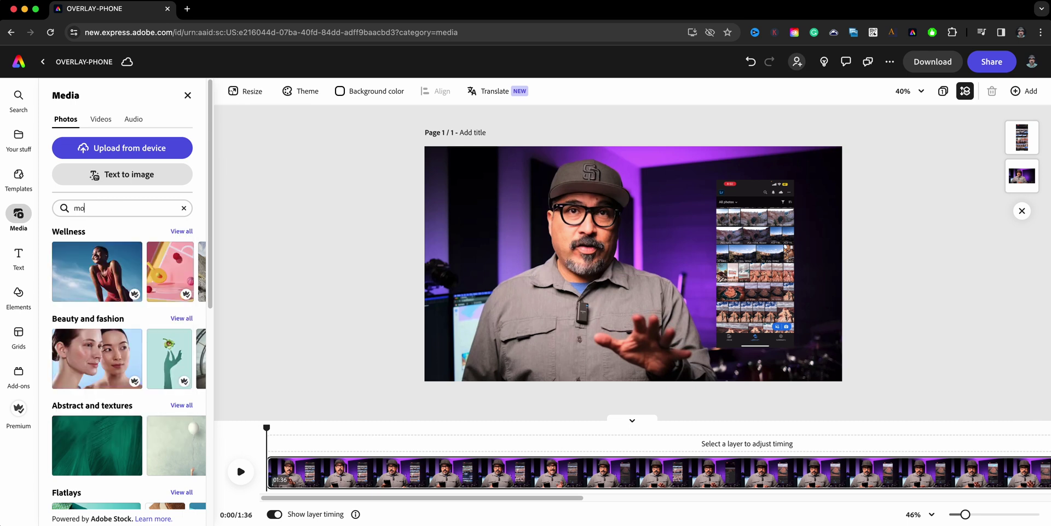
{"action": "type", "text": "bile phone"}
{"action": "key", "text": "Return"}
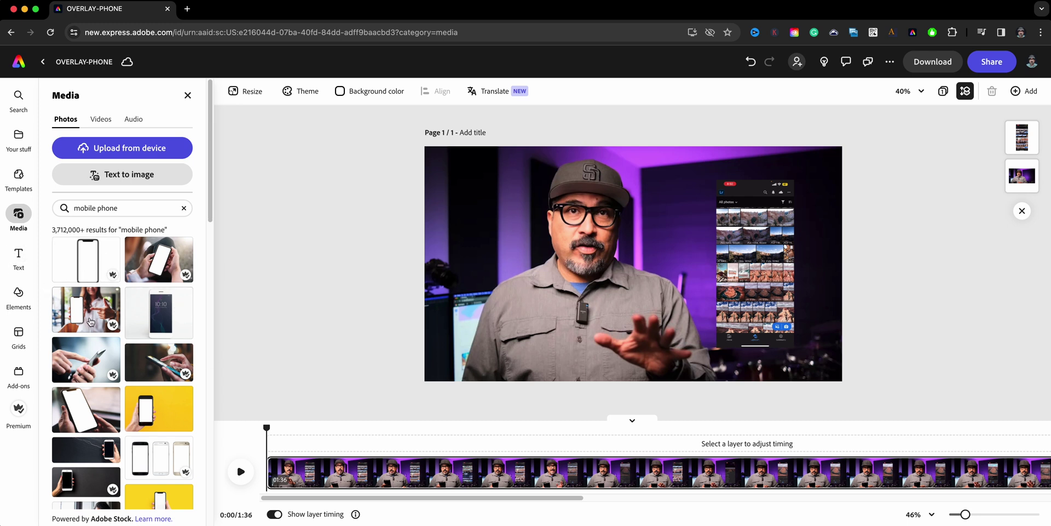
{"action": "scroll", "coordinate": [124, 408], "scroll_direction": "down", "scroll_amount": 3}
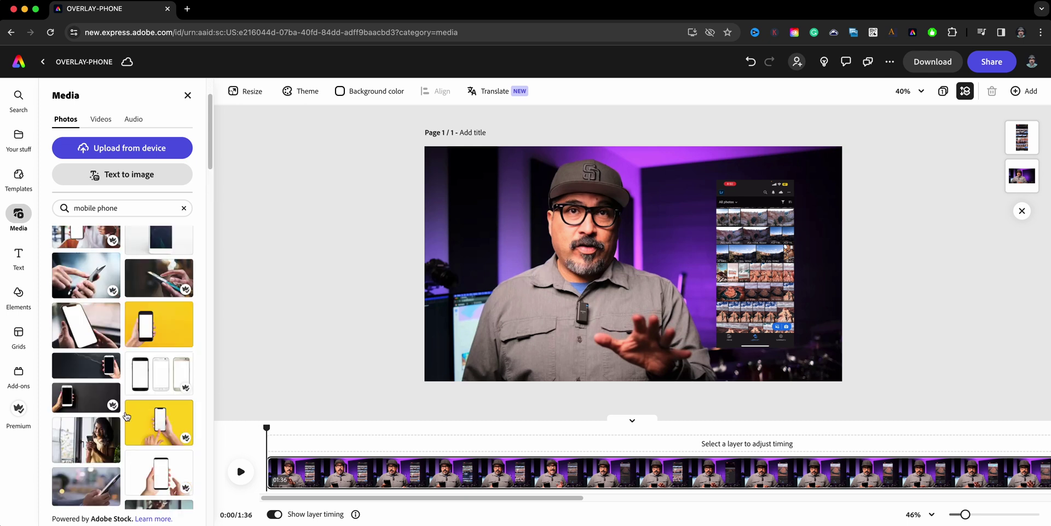
{"action": "scroll", "coordinate": [141, 445], "scroll_direction": "down", "scroll_amount": 3}
{"action": "scroll", "coordinate": [141, 446], "scroll_direction": "up", "scroll_amount": 5}
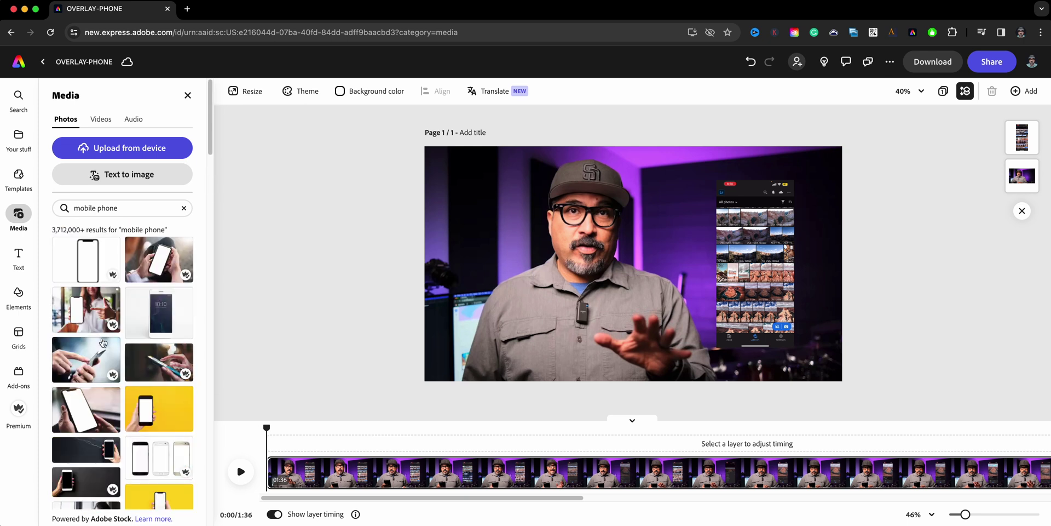
{"action": "left_click", "coordinate": [84, 259]}
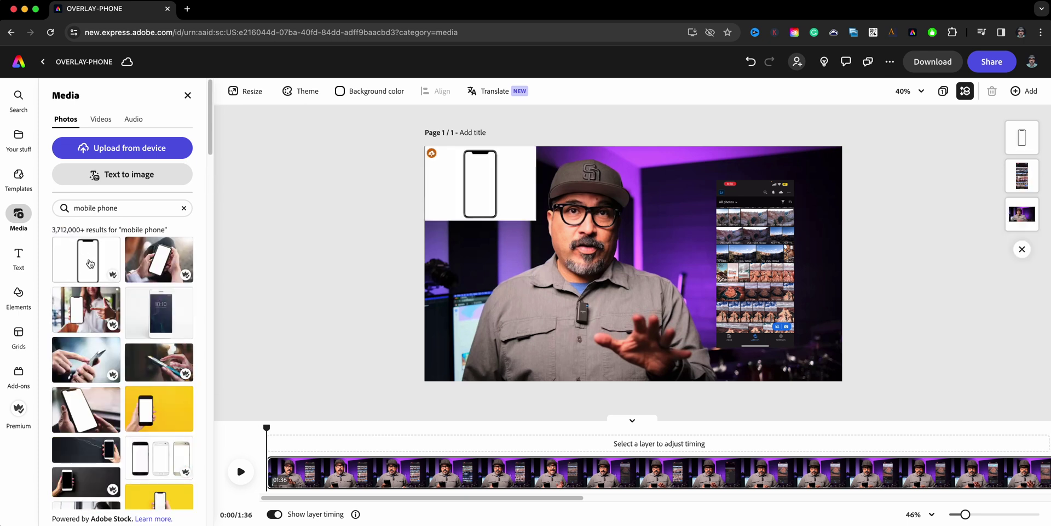
Step: Enlarge the phone mockup, remove its background, and place it over the right-side recording
{"action": "left_click", "coordinate": [505, 207]}
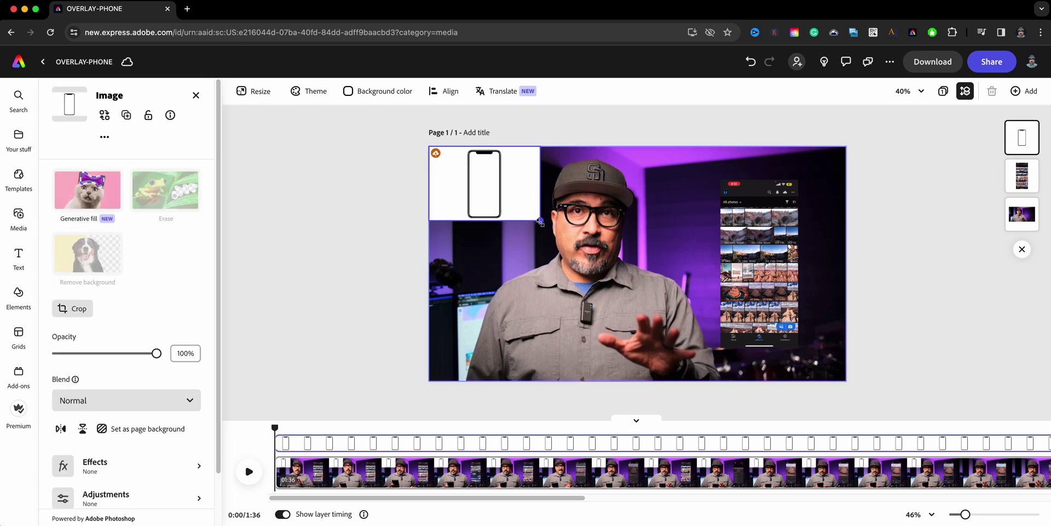
{"action": "left_click_drag", "start_coordinate": [536, 220], "coordinate": [739, 390]}
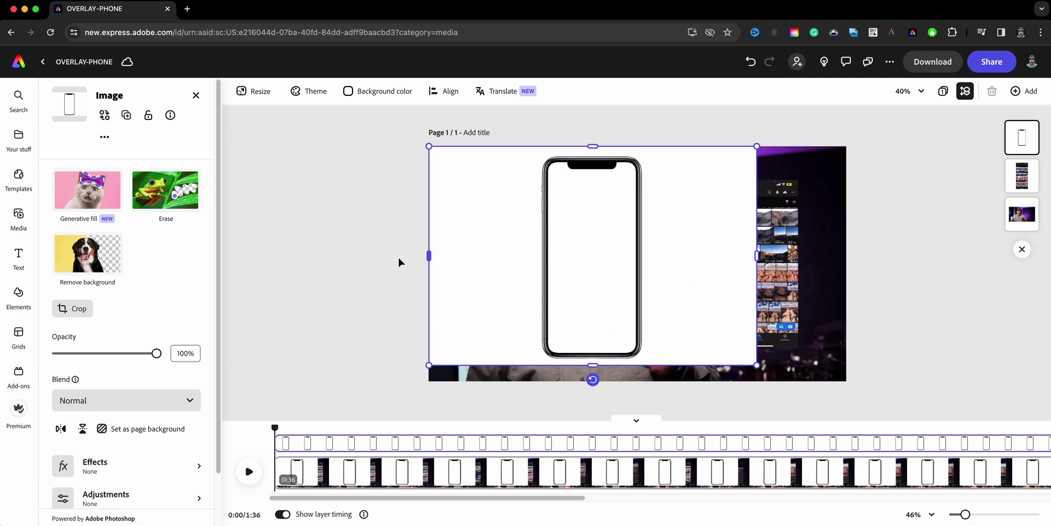
{"action": "left_click", "coordinate": [112, 260]}
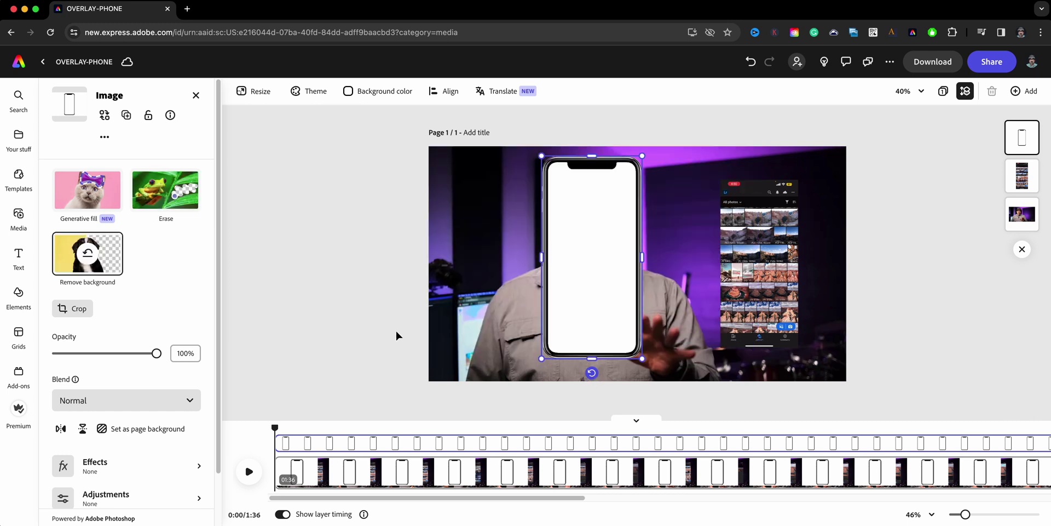
{"action": "left_click_drag", "start_coordinate": [594, 336], "coordinate": [748, 339]}
{"action": "left_click_drag", "start_coordinate": [792, 364], "coordinate": [777, 315]}
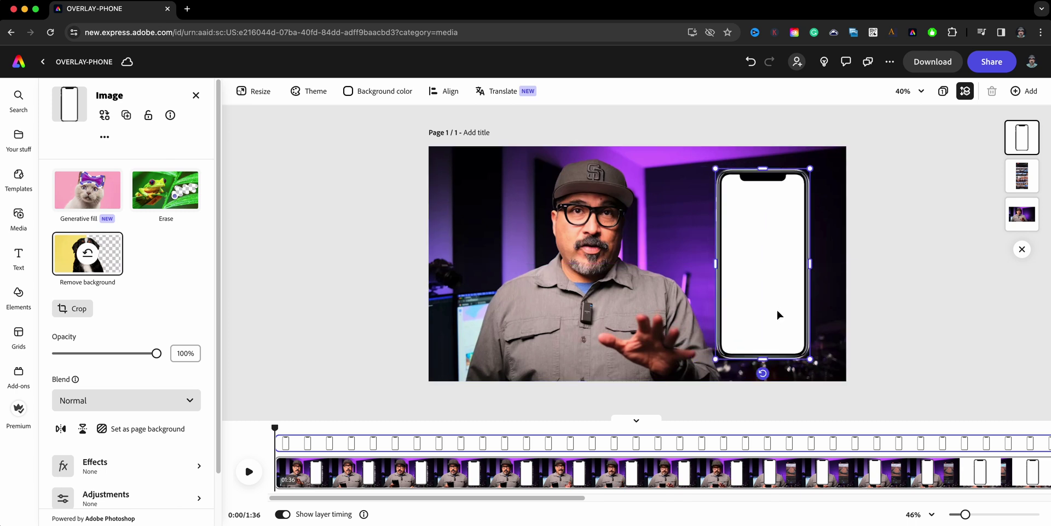
Step: Erase the mockup's white screen with Quick selection and apply it with Done
{"action": "left_click", "coordinate": [183, 188]}
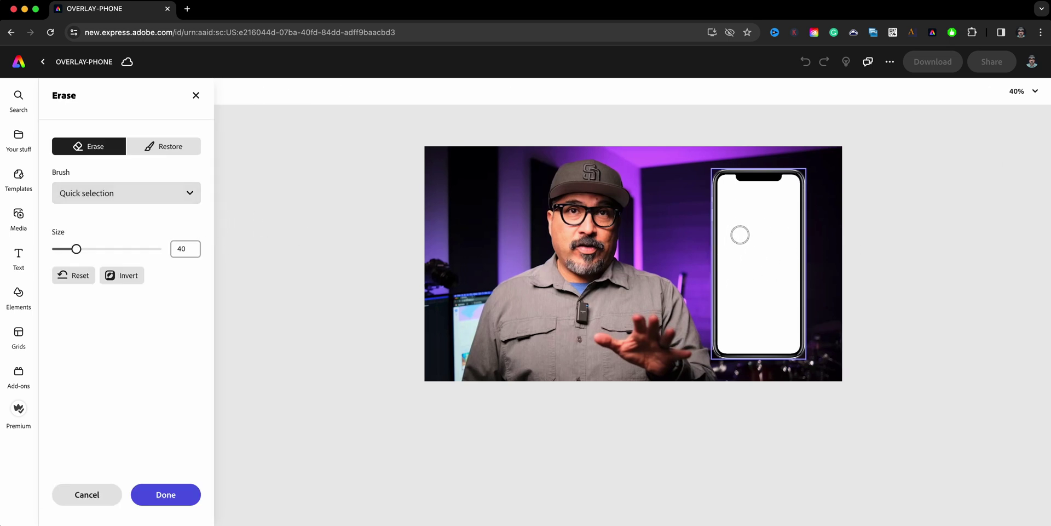
{"action": "left_click", "coordinate": [739, 235]}
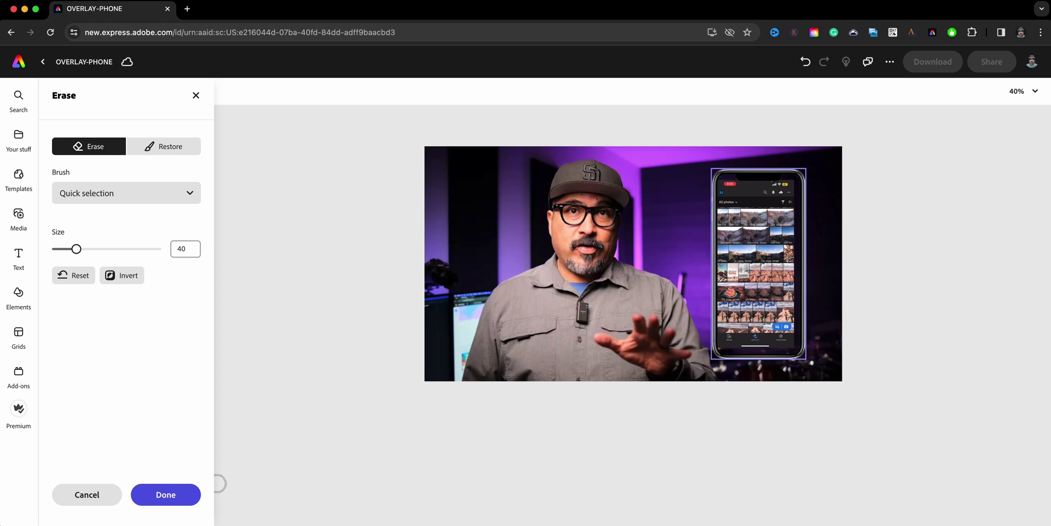
{"action": "left_click", "coordinate": [158, 501]}
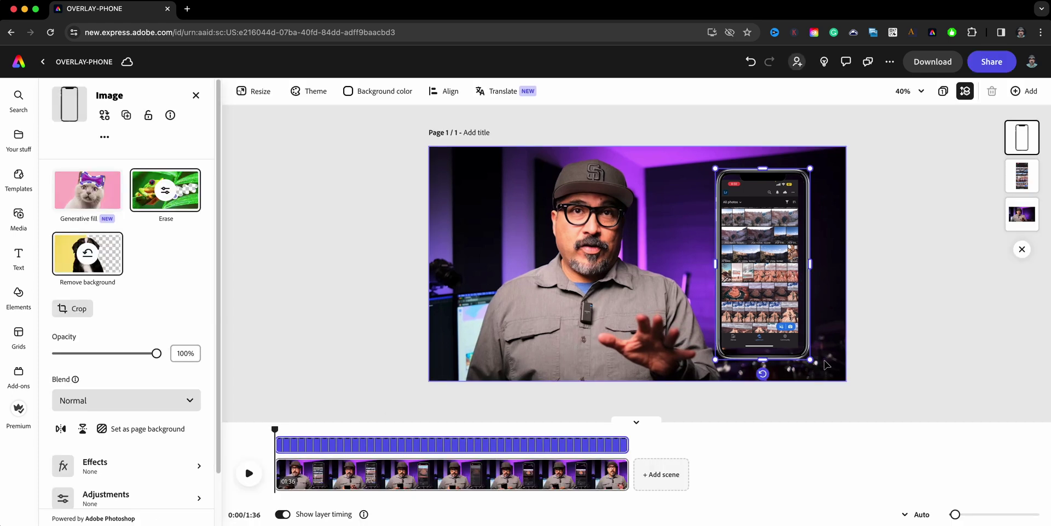
Step: Zoom in and adjust the phone mockup's position and top-right corner to frame the recording
{"action": "scroll", "coordinate": [827, 364], "scroll_direction": "up", "scroll_amount": 5}
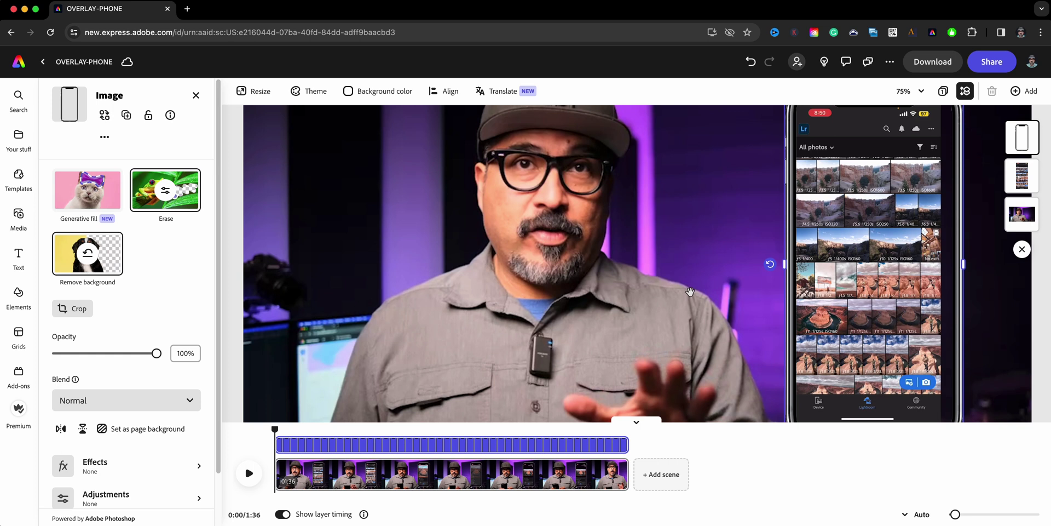
{"action": "scroll", "coordinate": [685, 295], "scroll_direction": "up", "scroll_amount": 2}
{"action": "scroll", "coordinate": [836, 310], "scroll_direction": "up", "scroll_amount": 1}
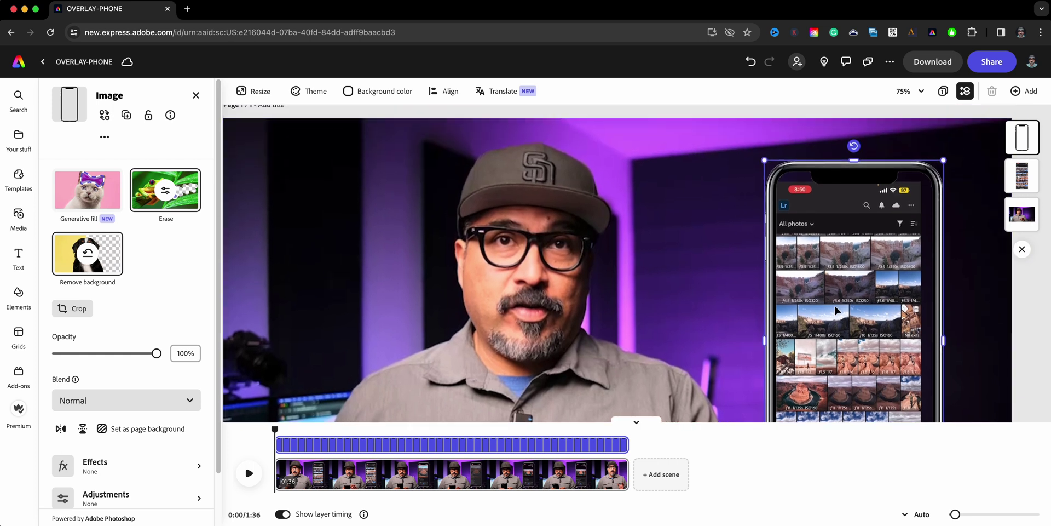
{"action": "left_click_drag", "start_coordinate": [833, 300], "coordinate": [836, 302]}
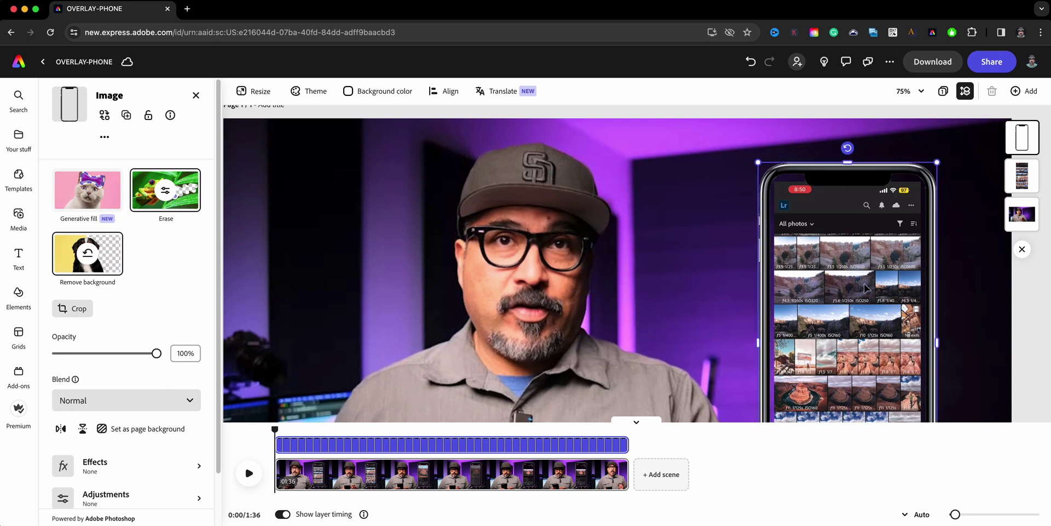
{"action": "left_click_drag", "start_coordinate": [937, 163], "coordinate": [931, 173]}
{"action": "left_click_drag", "start_coordinate": [889, 242], "coordinate": [890, 246]}
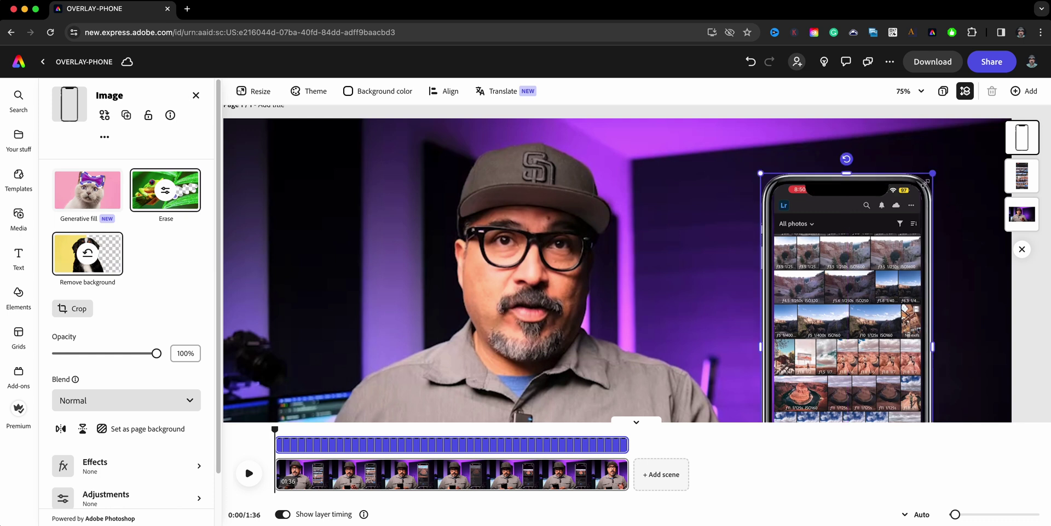
{"action": "left_click", "coordinate": [920, 198]}
{"action": "left_click_drag", "start_coordinate": [920, 198], "coordinate": [931, 181]}
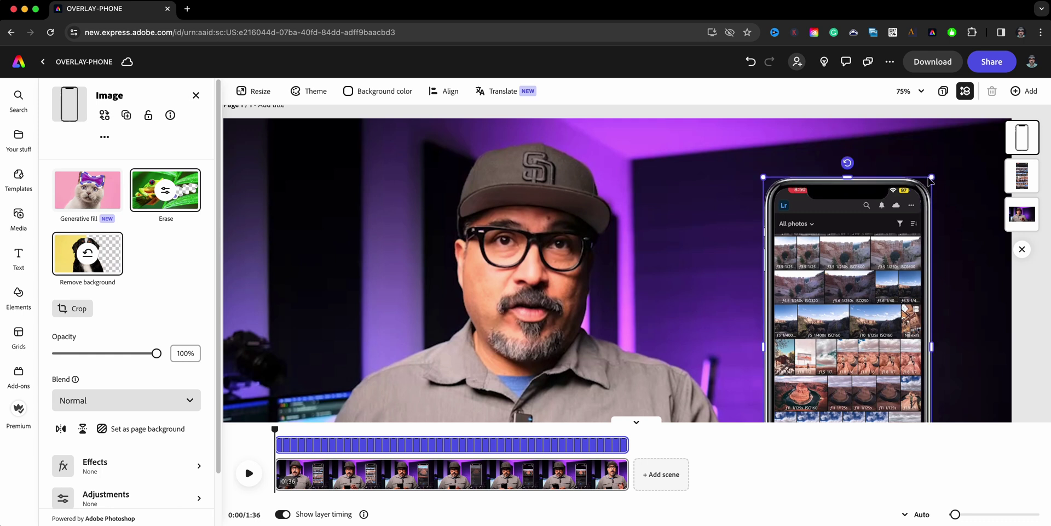
Step: Shrink the mockup slightly from its bottom-right corner, then zoom to fit the whole page
{"action": "scroll", "coordinate": [940, 279], "scroll_direction": "down", "scroll_amount": 1}
{"action": "scroll", "coordinate": [940, 279], "scroll_direction": "down", "scroll_amount": 6}
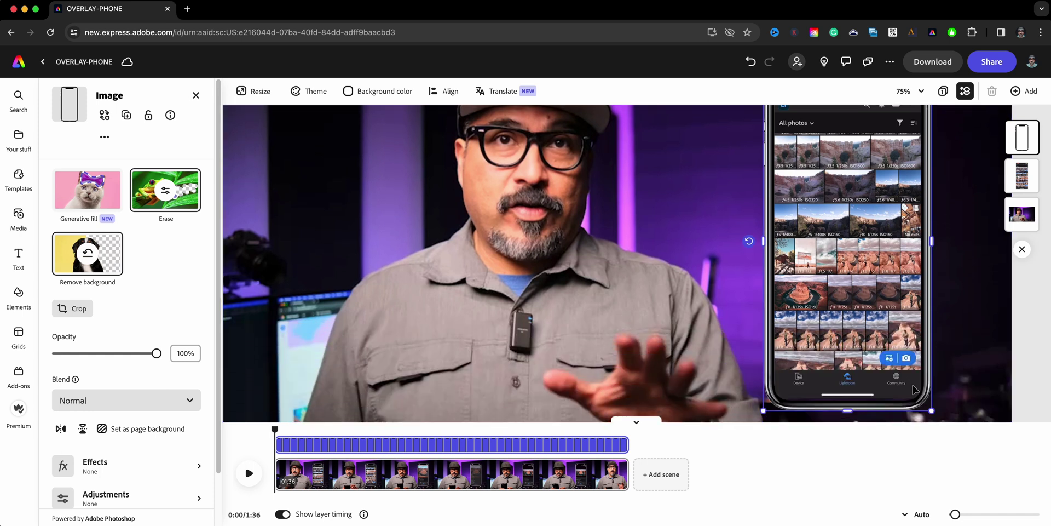
{"action": "left_click_drag", "start_coordinate": [934, 413], "coordinate": [932, 406]}
{"action": "scroll", "coordinate": [927, 377], "scroll_direction": "up", "scroll_amount": 2}
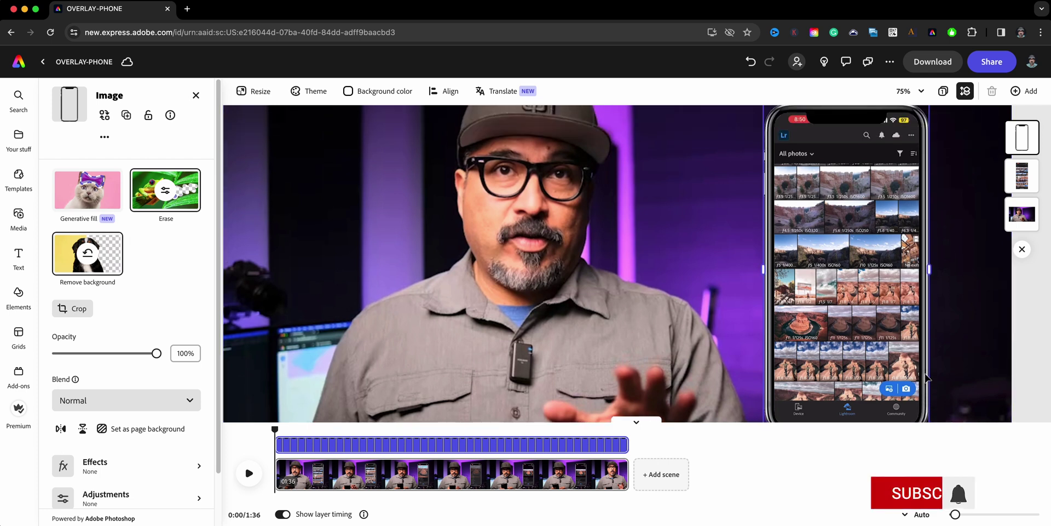
{"action": "scroll", "coordinate": [926, 378], "scroll_direction": "up", "scroll_amount": 2}
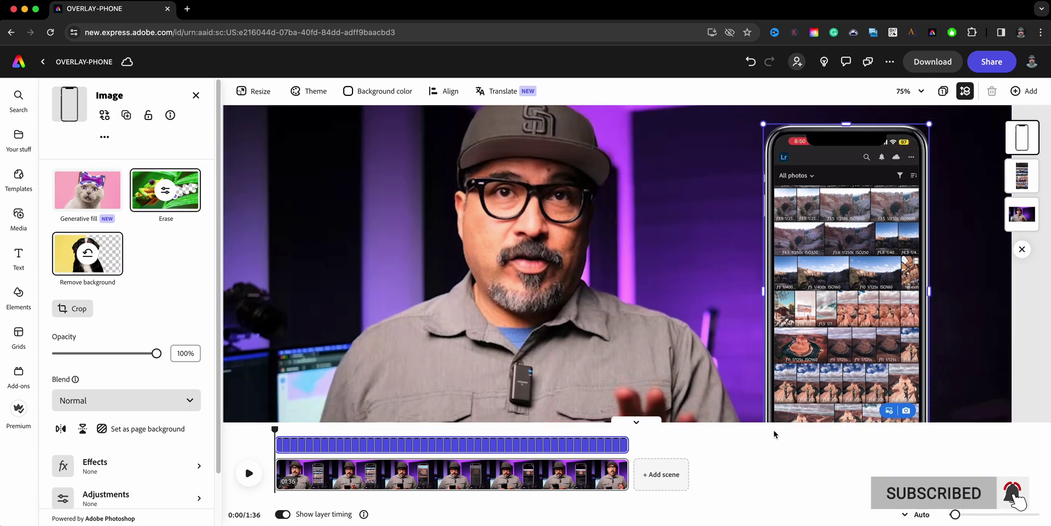
{"action": "left_click", "coordinate": [922, 91]}
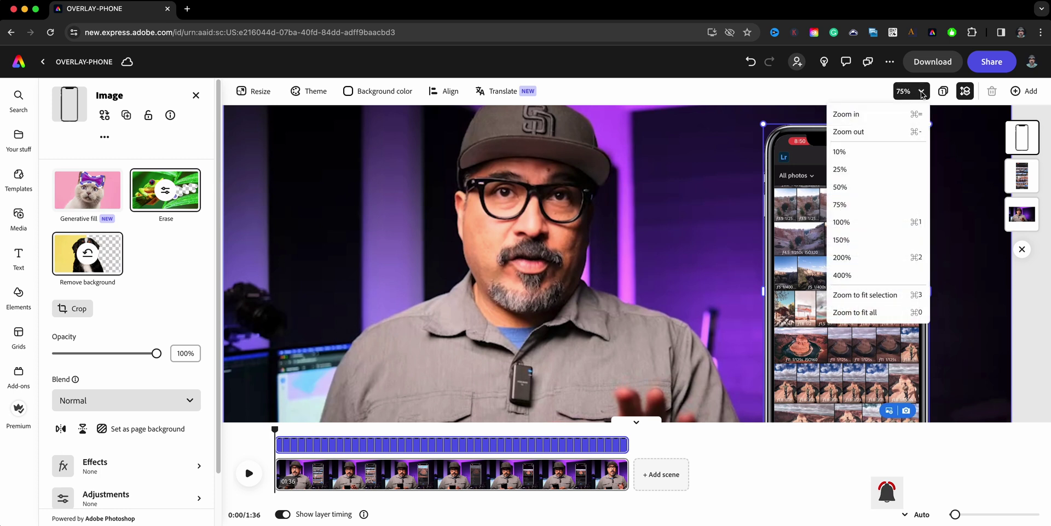
{"action": "left_click", "coordinate": [849, 131]}
{"action": "left_click", "coordinate": [894, 313]}
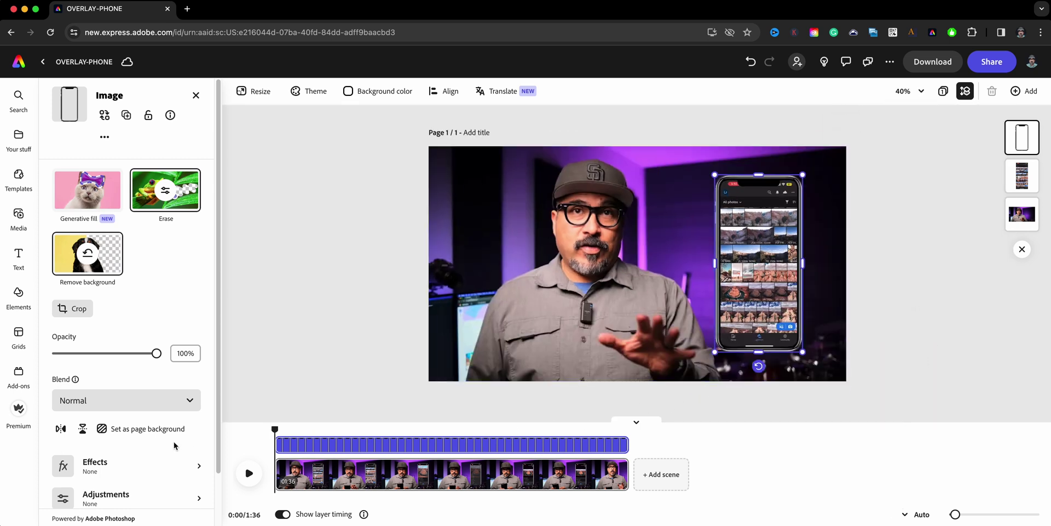
Step: Mute the talking-head background video and play the composition through to preview it
{"action": "left_click", "coordinate": [493, 328]}
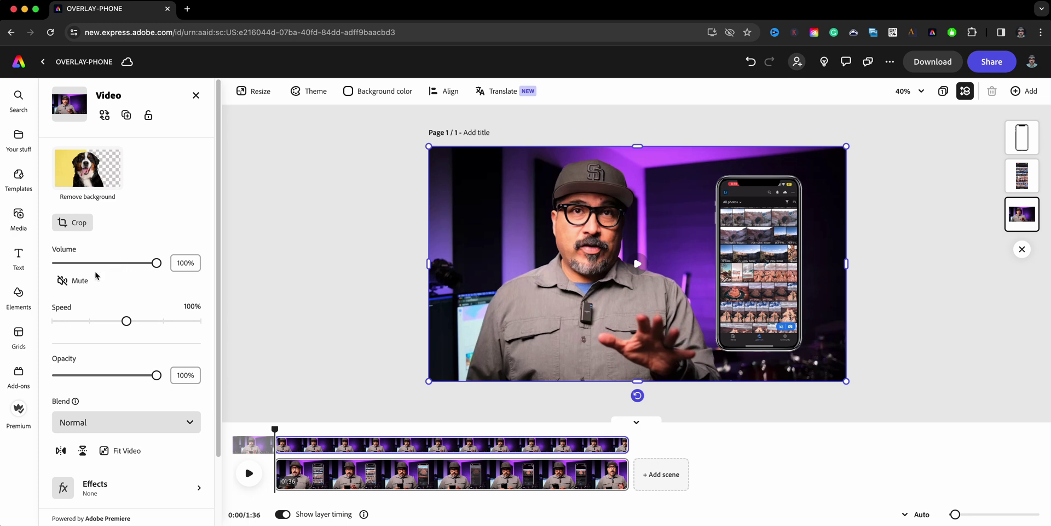
{"action": "left_click", "coordinate": [82, 280]}
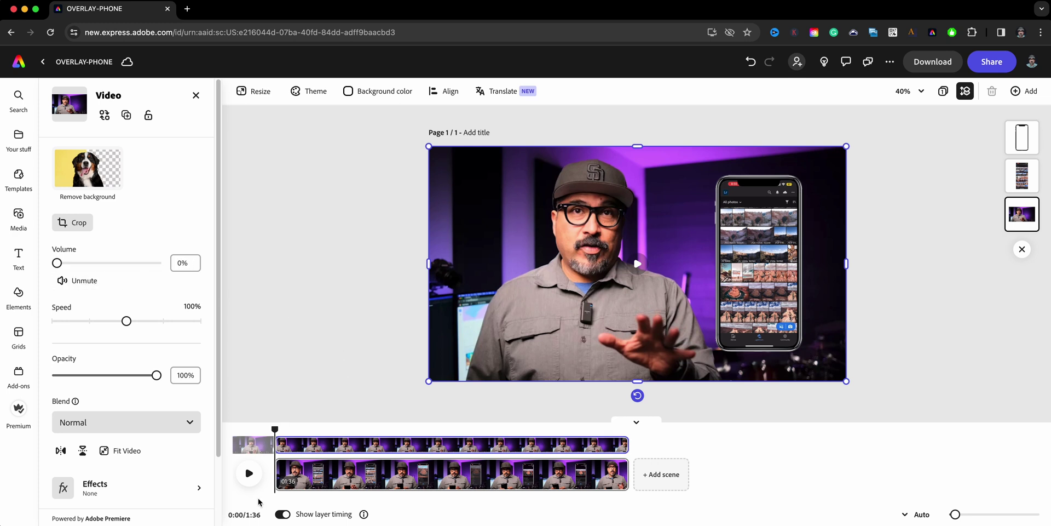
{"action": "left_click", "coordinate": [249, 474]}
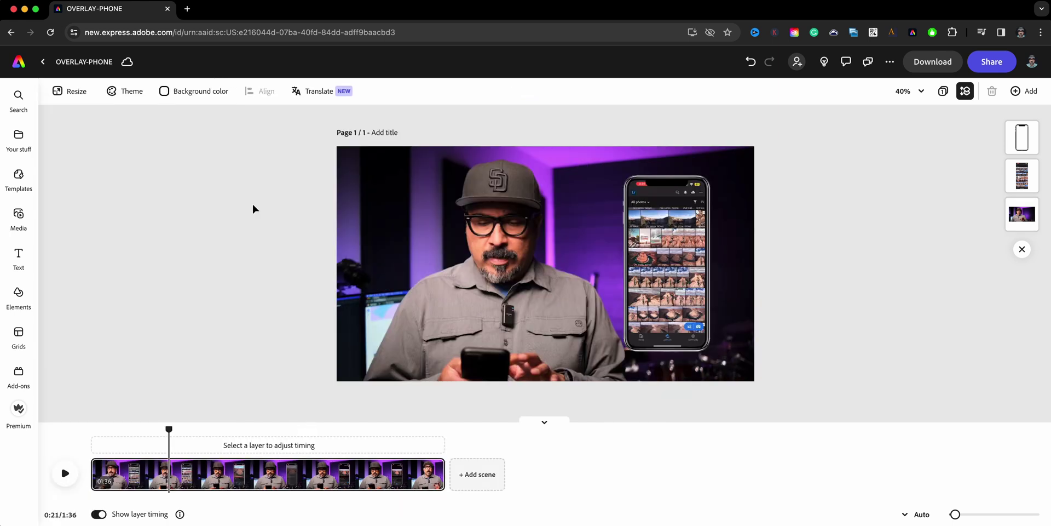
{"action": "left_click", "coordinate": [523, 316]}
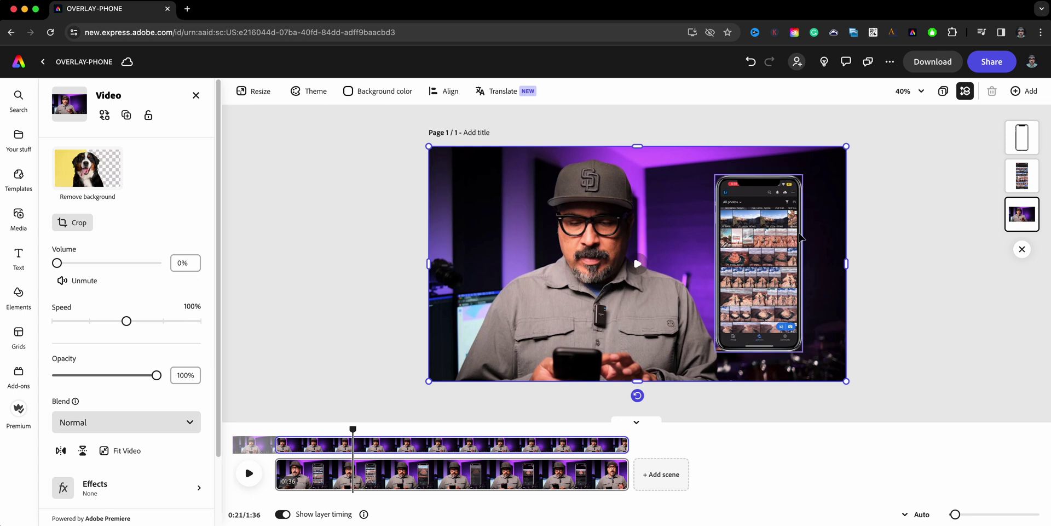
Step: Check the phone recording and phone mockup layers, then reselect the mockup image
{"action": "left_click", "coordinate": [1011, 185]}
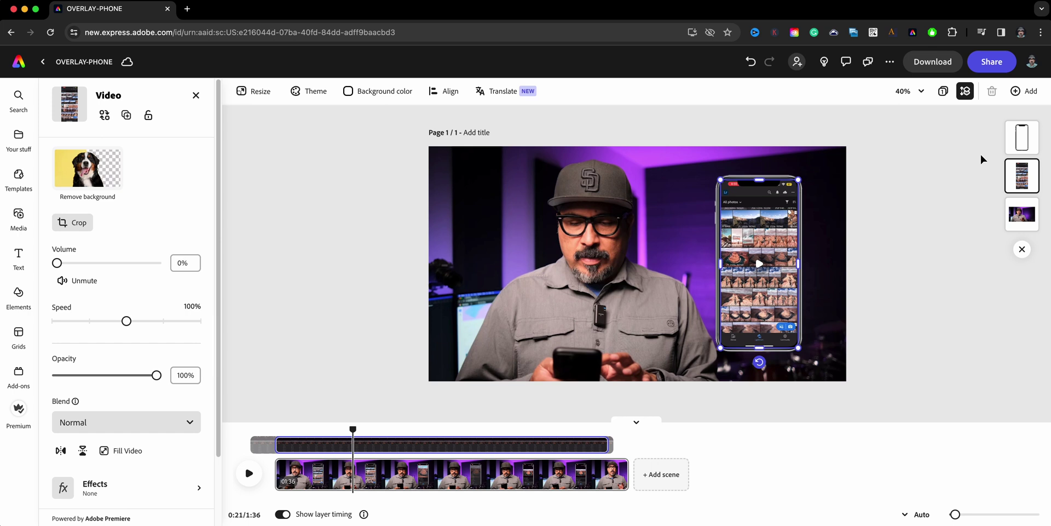
{"action": "left_click", "coordinate": [1018, 137]}
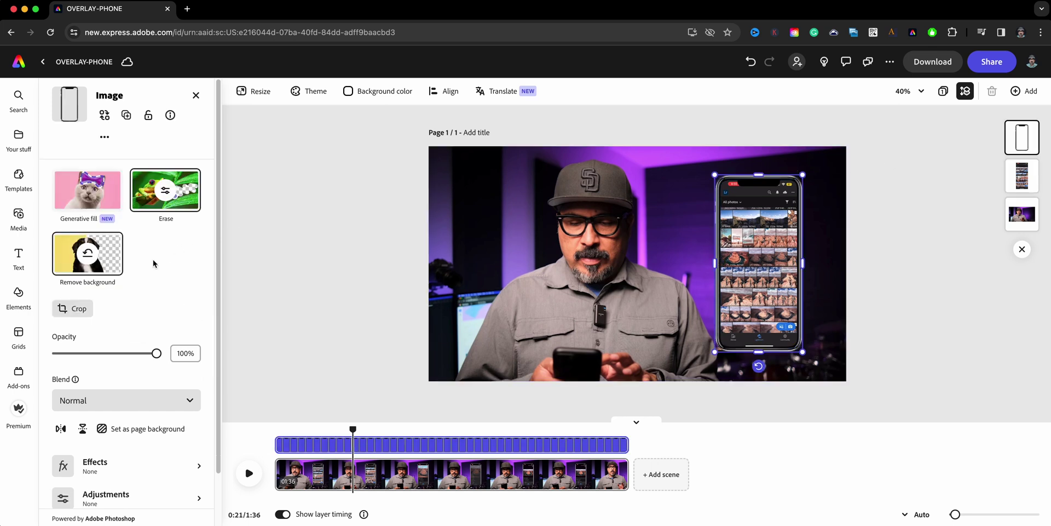
{"action": "left_click", "coordinate": [19, 215]}
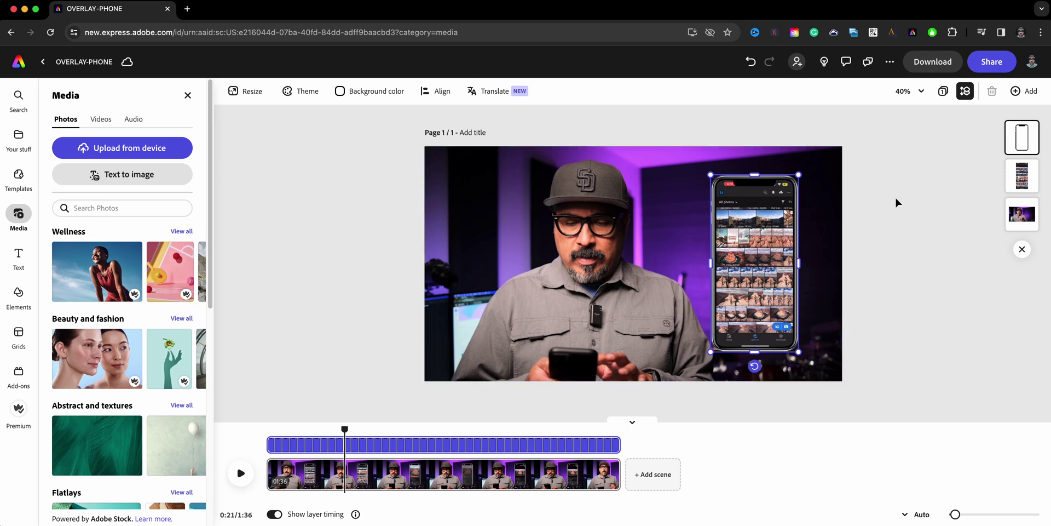
{"action": "left_click", "coordinate": [758, 312]}
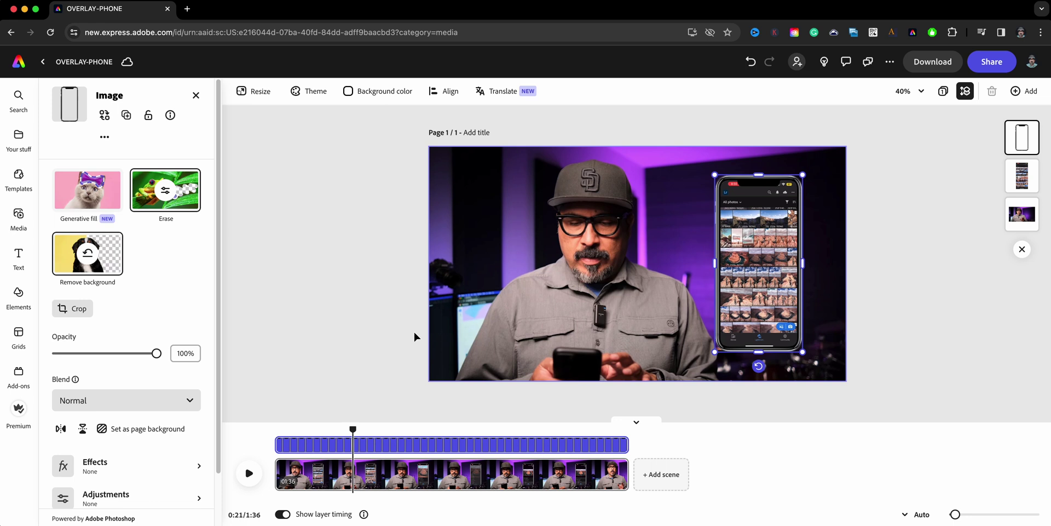
Step: Rewind the playhead to 0:00 and bring up the Download settings
{"action": "left_click_drag", "start_coordinate": [326, 416], "coordinate": [274, 409]}
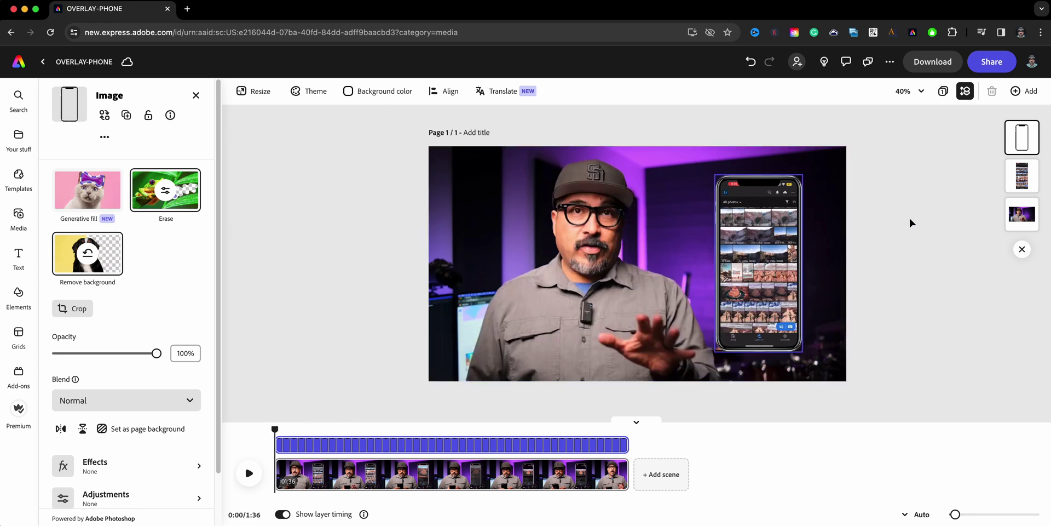
{"action": "left_click", "coordinate": [947, 64]}
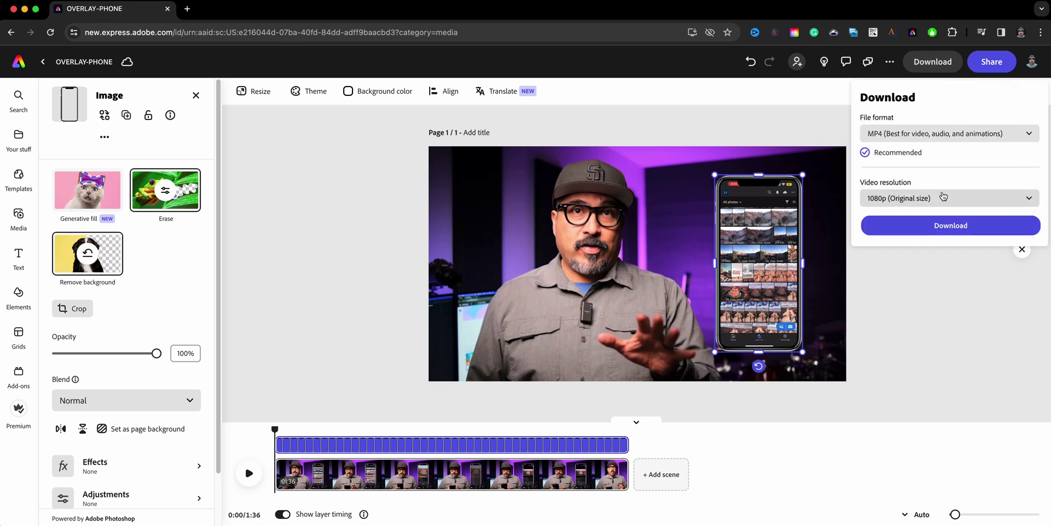